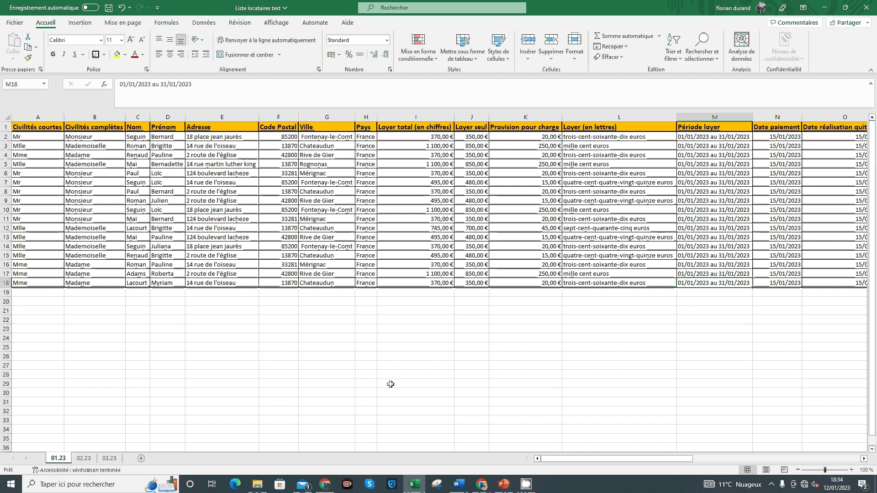
- Locate the Liste locataires test workbook in the Quittances test YT folder in File Explorer and return to it in Excel
{"action": "left_click", "coordinate": [259, 485]}
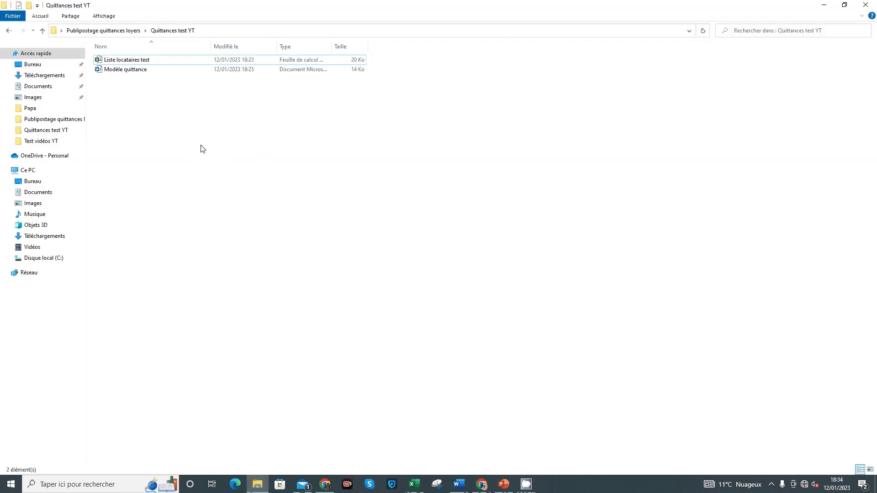
{"action": "left_click", "coordinate": [139, 63]}
{"action": "left_click", "coordinate": [139, 63]}
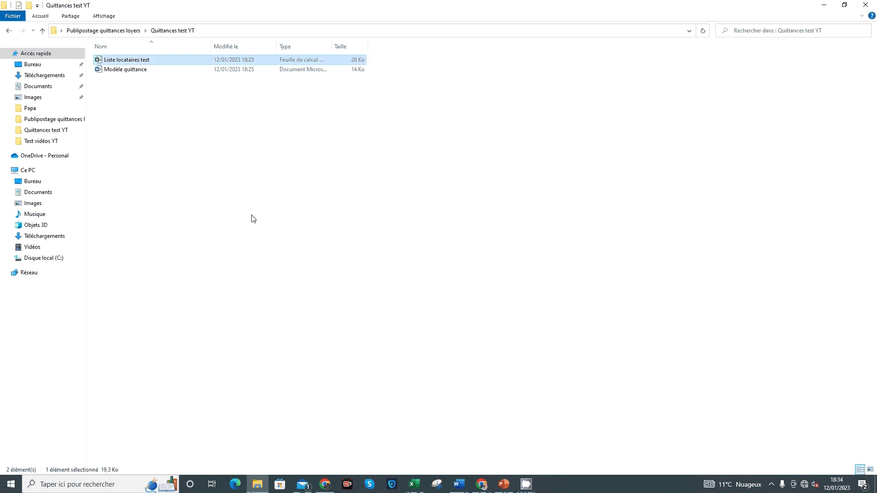
{"action": "left_click", "coordinate": [411, 489]}
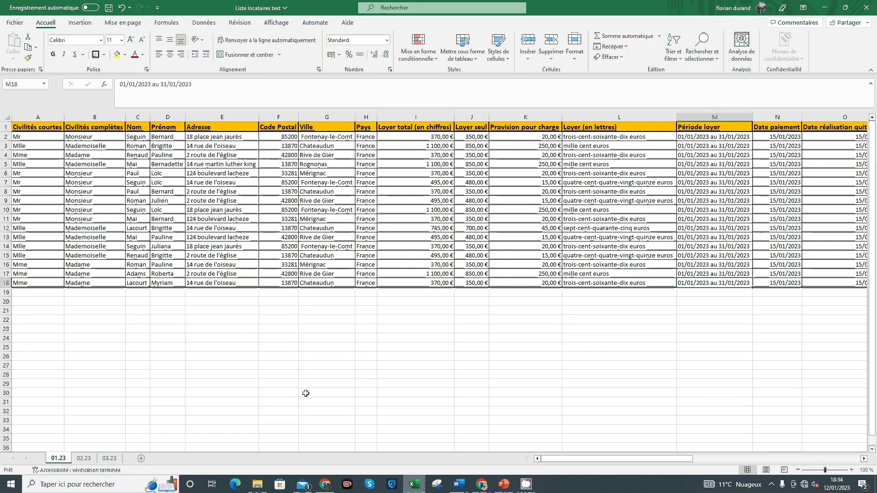
{"action": "left_click", "coordinate": [276, 365]}
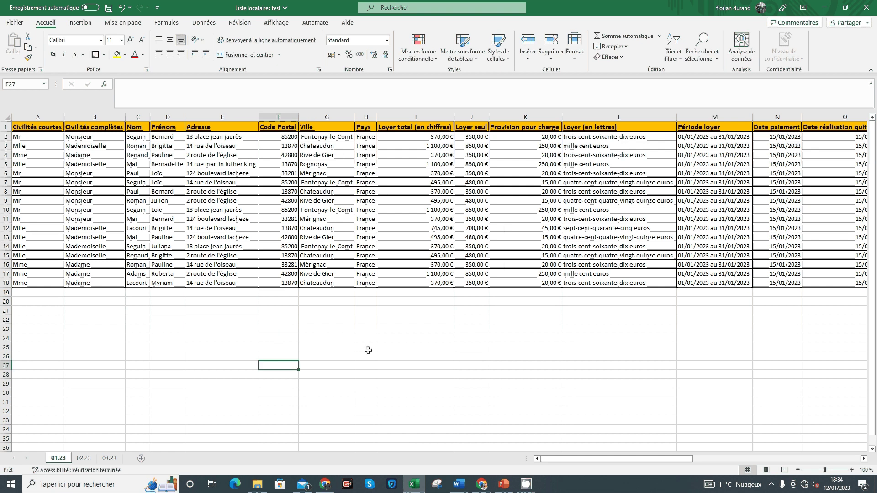
{"action": "left_click", "coordinate": [420, 344]}
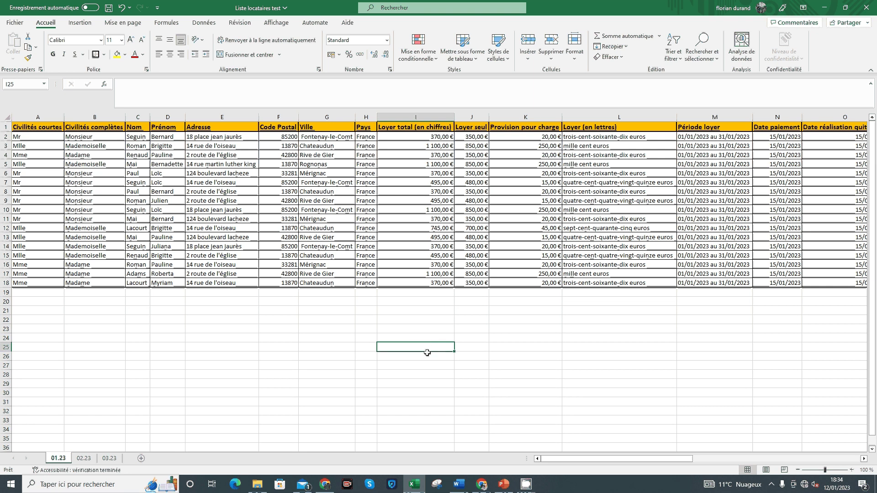
{"action": "left_click", "coordinate": [419, 331]}
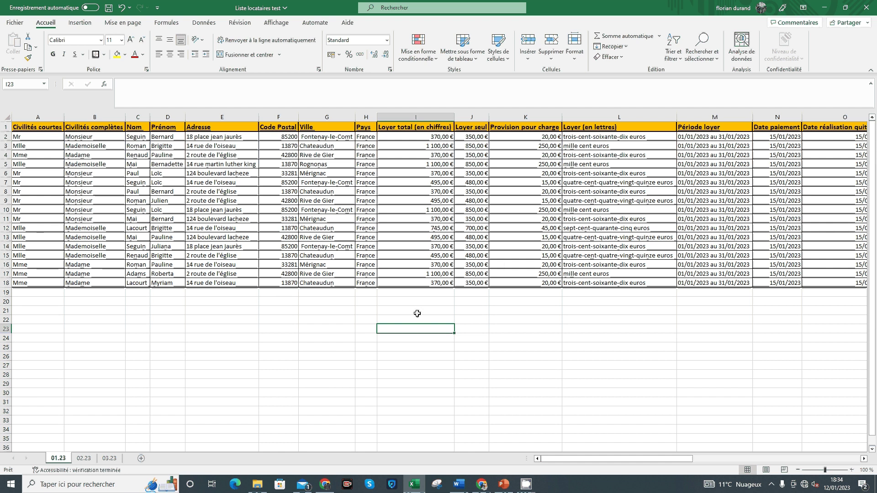
{"action": "left_click", "coordinate": [418, 311]}
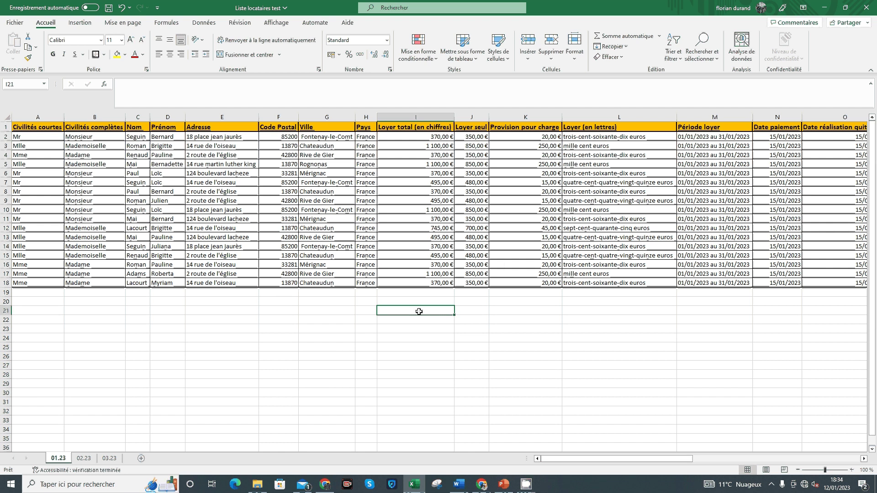
{"action": "left_click", "coordinate": [401, 361]}
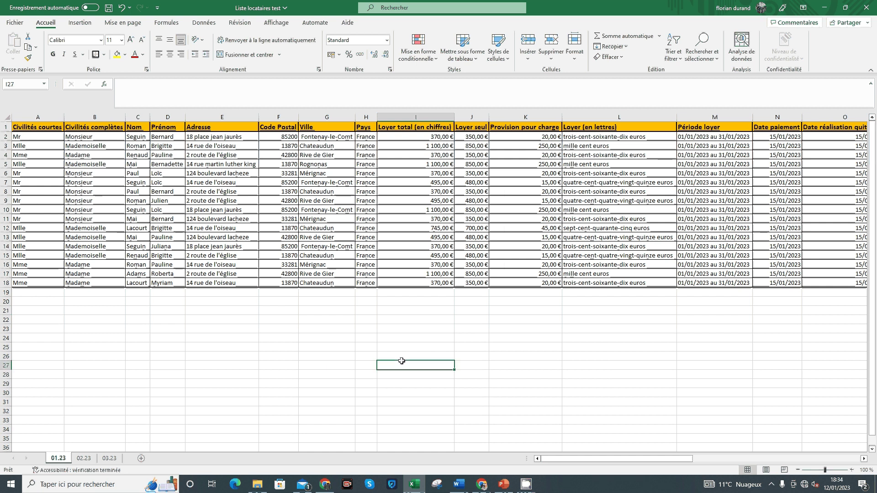
{"action": "left_click", "coordinate": [405, 338]}
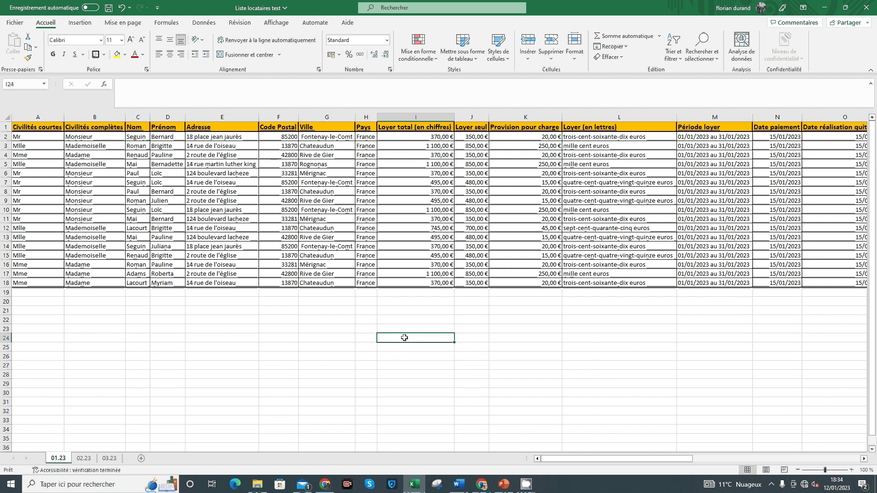
{"action": "left_click", "coordinate": [413, 311]}
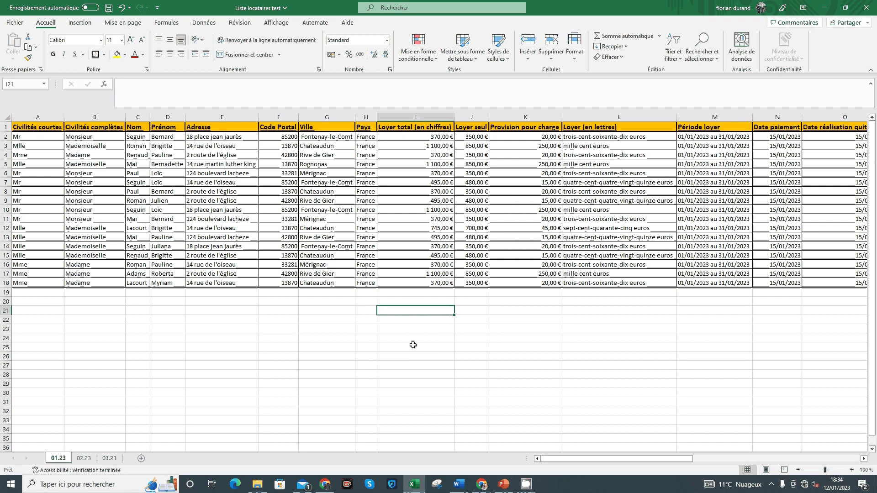
{"action": "key", "text": "Down"}
{"action": "key", "text": "Down"}
{"action": "key", "text": "Down"}
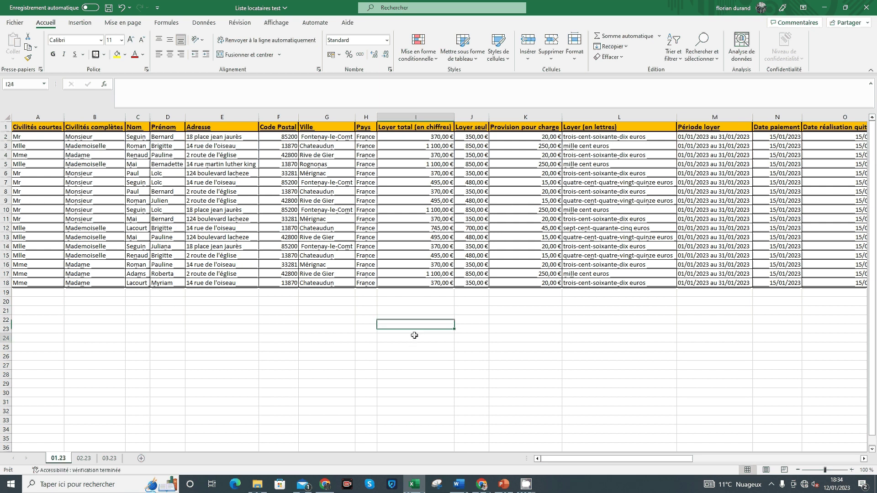
{"action": "left_click", "coordinate": [10, 118]}
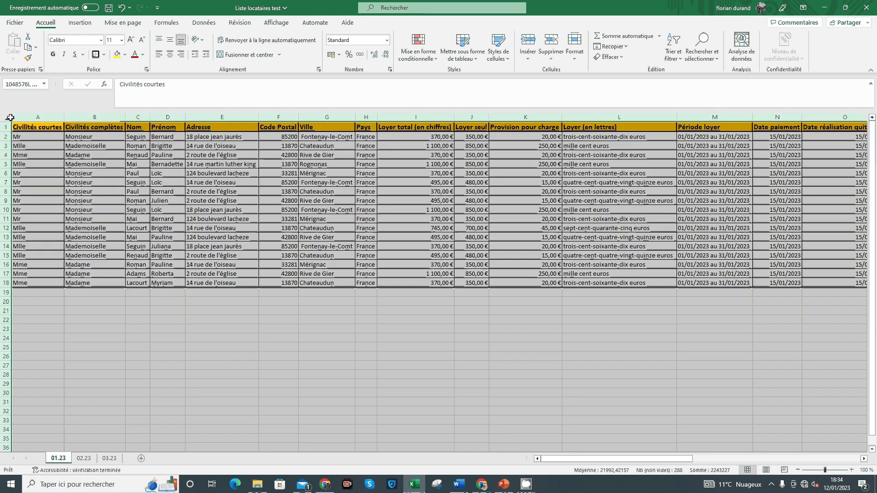
{"action": "left_click", "coordinate": [273, 347]}
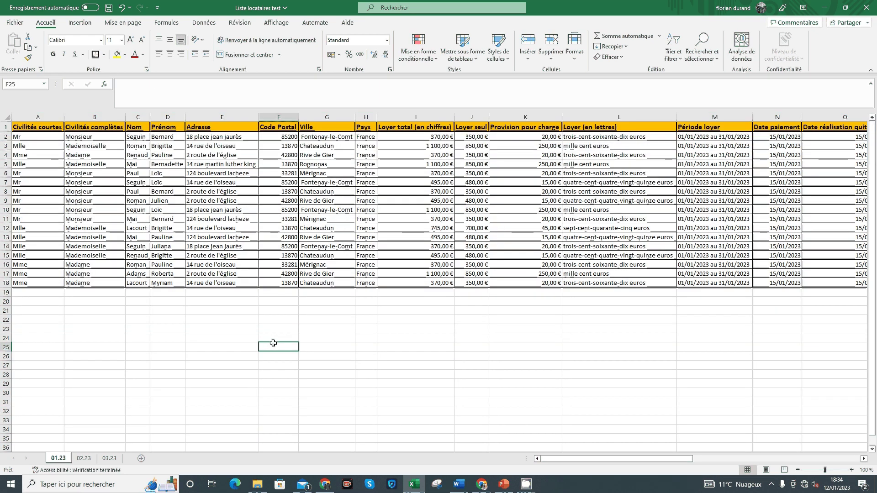
{"action": "left_click", "coordinate": [360, 346]}
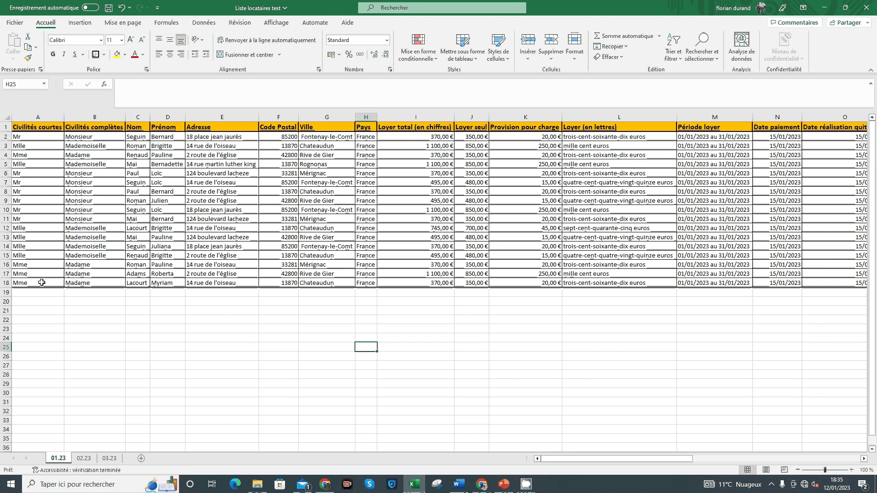
- Examine the 01.23 sheet's tenant columns, from Civilités courtes through the address and rent amounts to Période loyer
{"action": "left_click_drag", "start_coordinate": [42, 283], "coordinate": [29, 138]}
{"action": "left_click", "coordinate": [94, 356]}
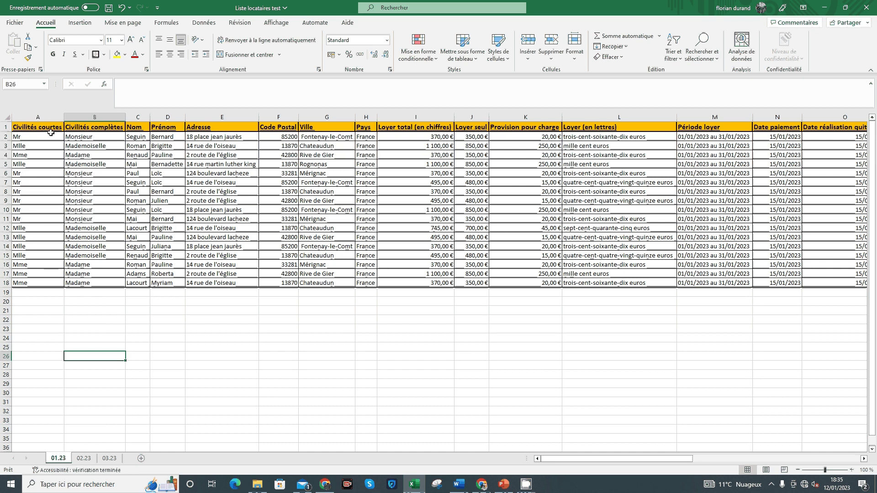
{"action": "left_click", "coordinate": [37, 136]}
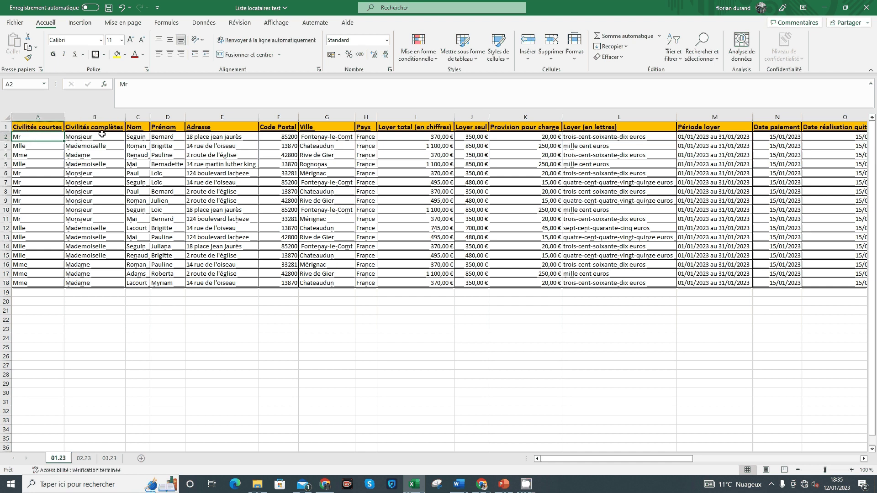
{"action": "left_click", "coordinate": [202, 138]}
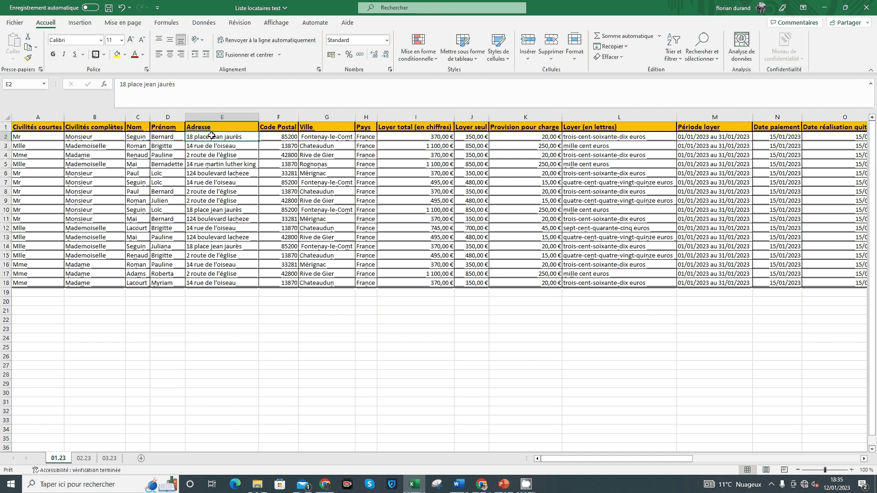
{"action": "left_click_drag", "start_coordinate": [231, 137], "coordinate": [329, 139]}
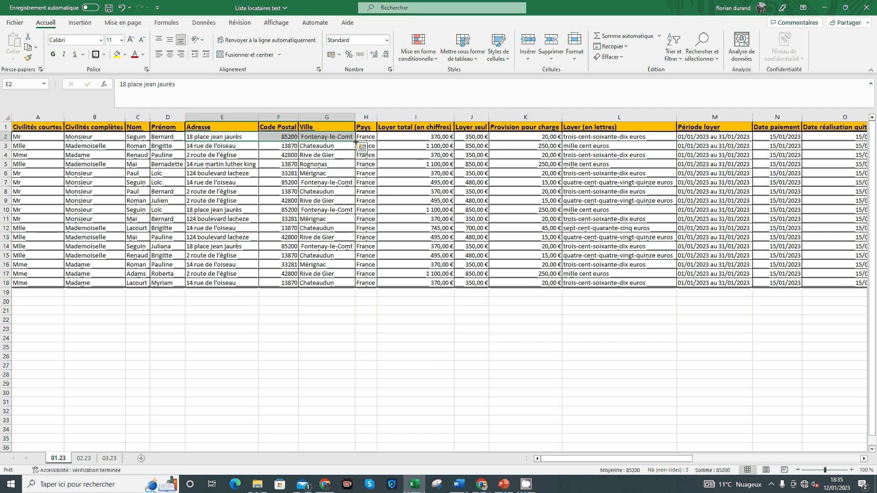
{"action": "left_click", "coordinate": [402, 138]}
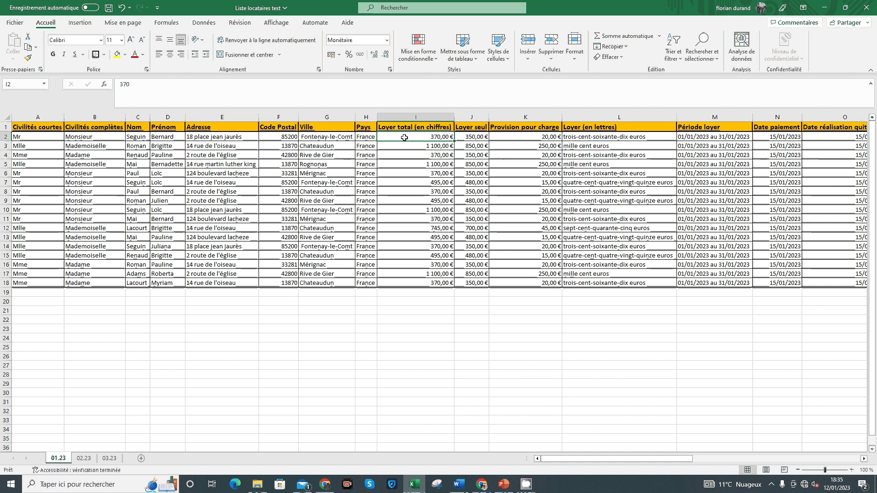
{"action": "left_click", "coordinate": [479, 138]}
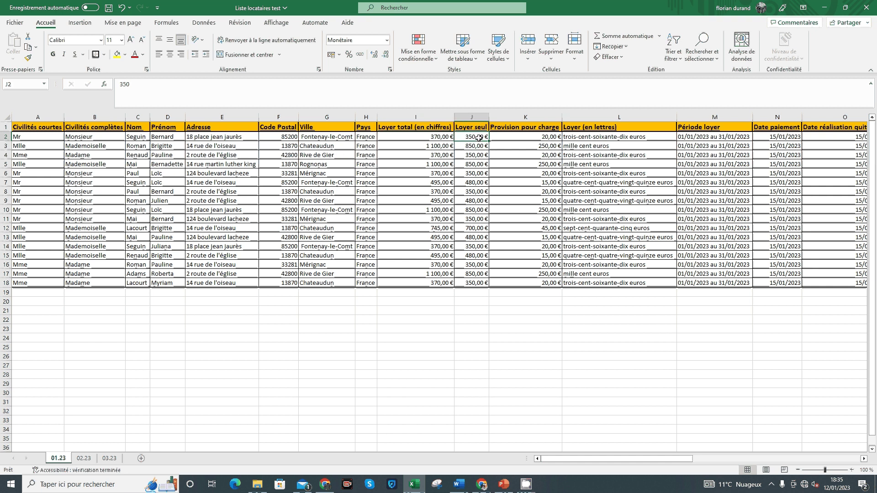
{"action": "left_click", "coordinate": [516, 139]}
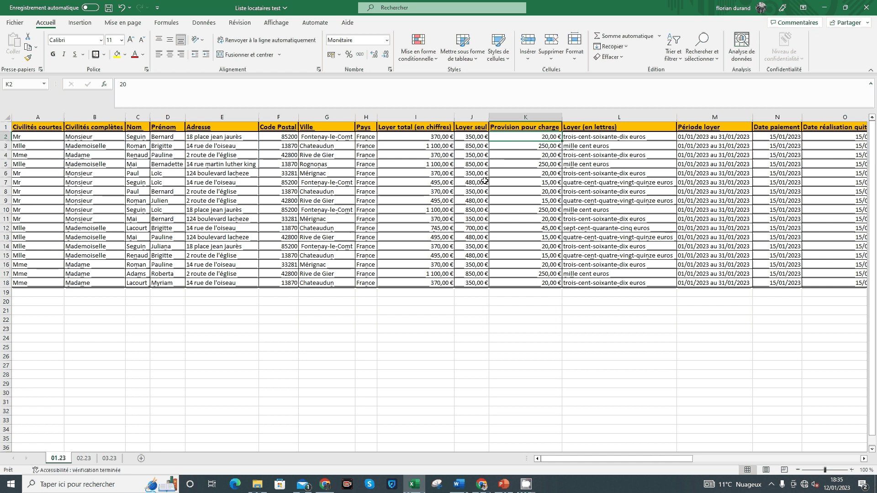
{"action": "left_click", "coordinate": [628, 137]}
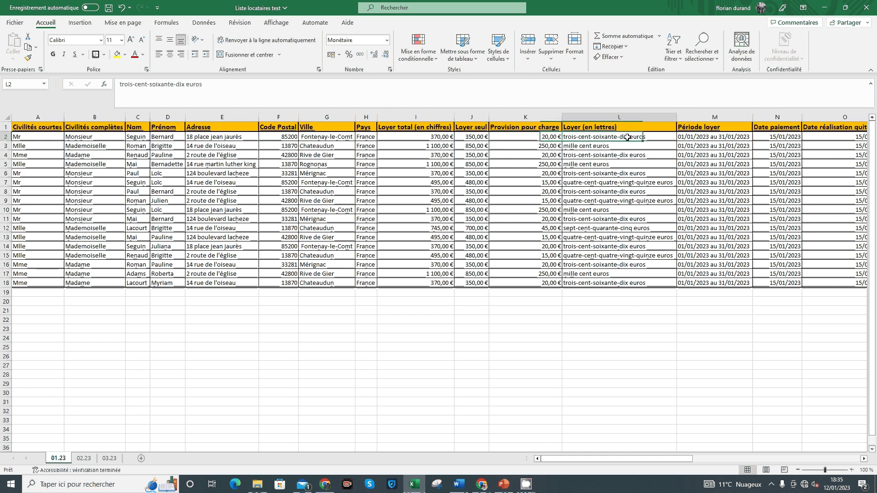
{"action": "left_click", "coordinate": [709, 137]}
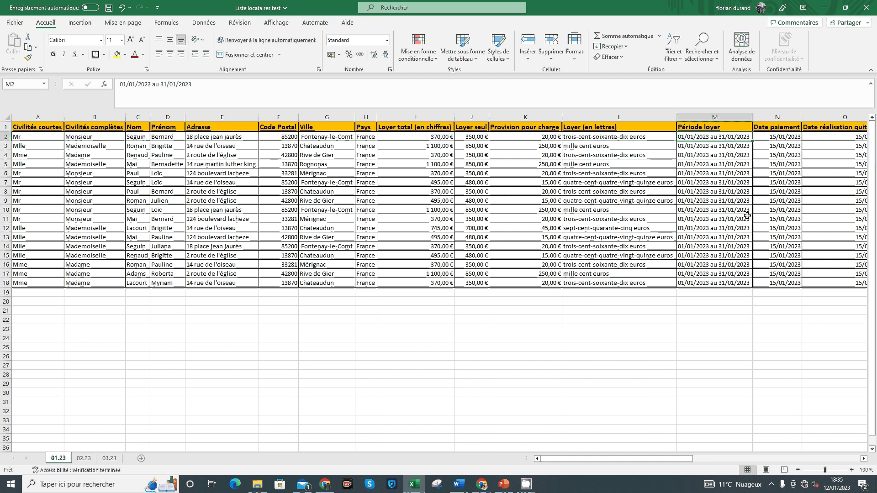
- Examine the Date paiement, Date réalisation quittance and Emails columns, including the formula behind the first receipt date
{"action": "left_click", "coordinate": [864, 459]}
{"action": "left_click", "coordinate": [864, 458]}
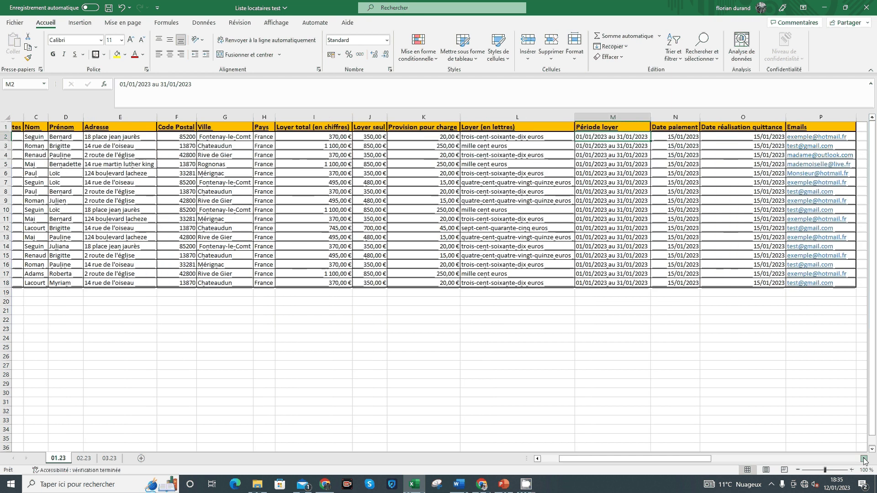
{"action": "left_click", "coordinate": [864, 459]}
{"action": "left_click", "coordinate": [864, 459]}
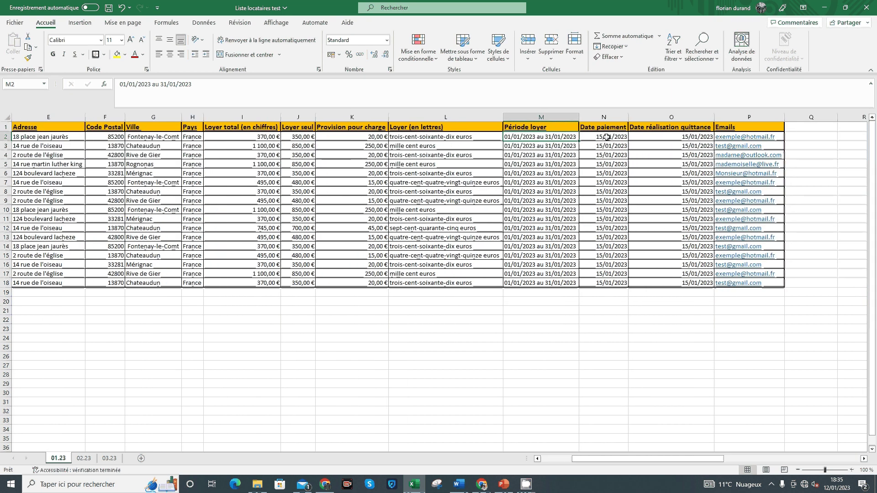
{"action": "left_click", "coordinate": [607, 138]}
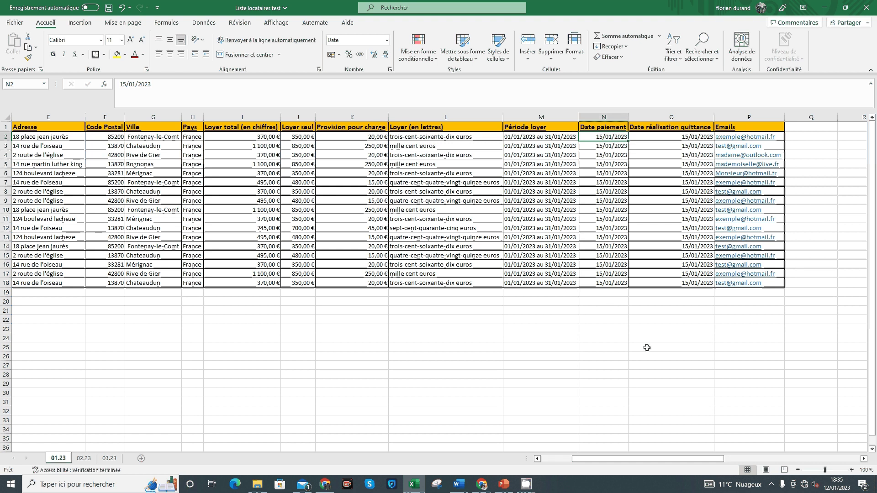
{"action": "left_click", "coordinate": [608, 372]}
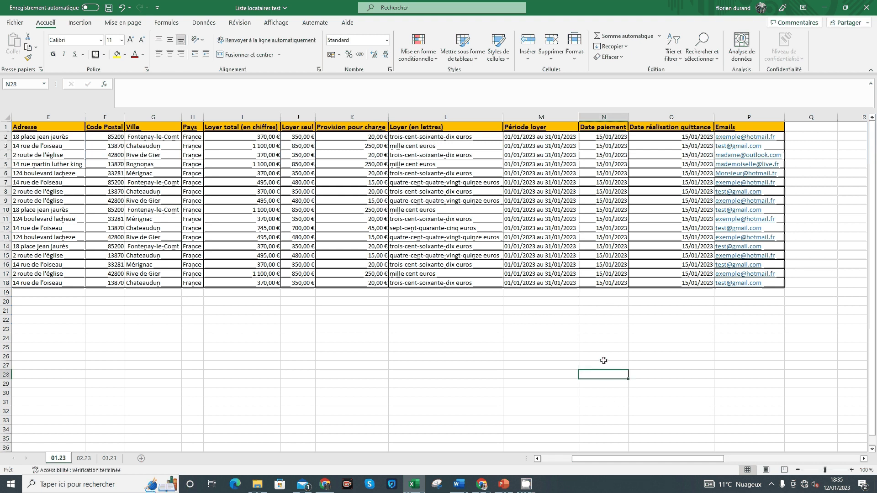
{"action": "left_click", "coordinate": [604, 358]}
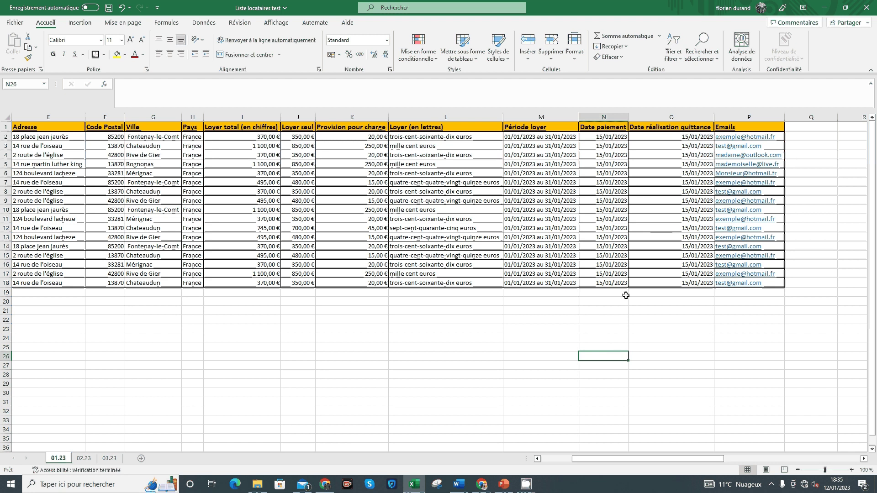
{"action": "left_click", "coordinate": [663, 139]}
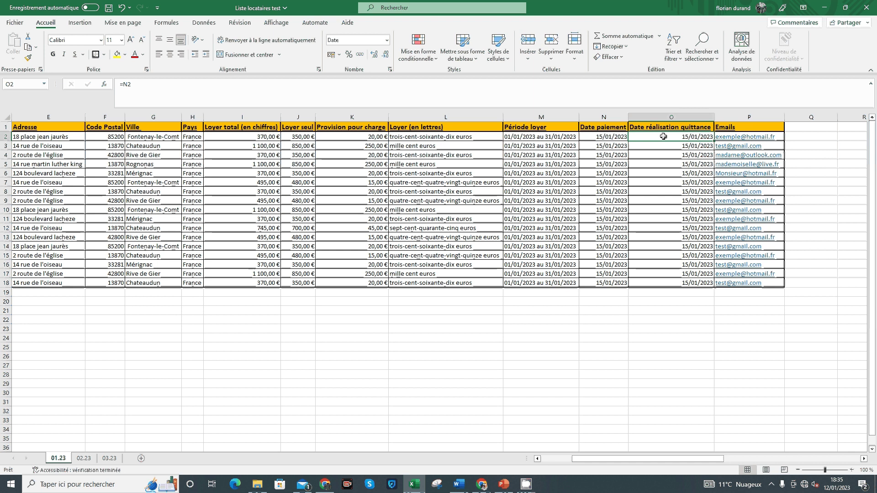
{"action": "left_click", "coordinate": [613, 139]}
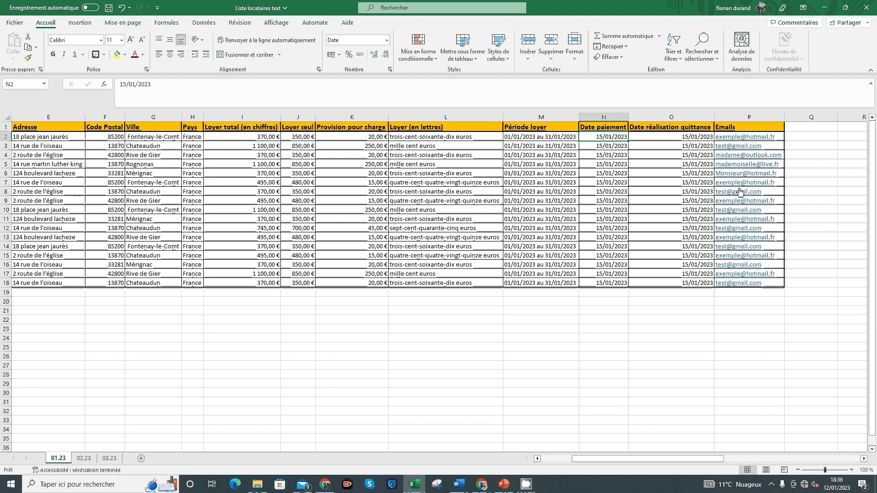
{"action": "left_click", "coordinate": [804, 138]}
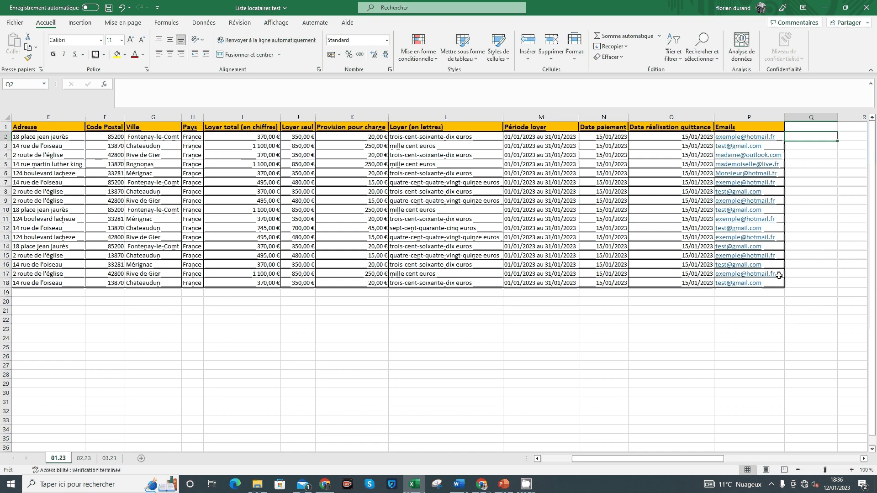
{"action": "left_click", "coordinate": [806, 268]}
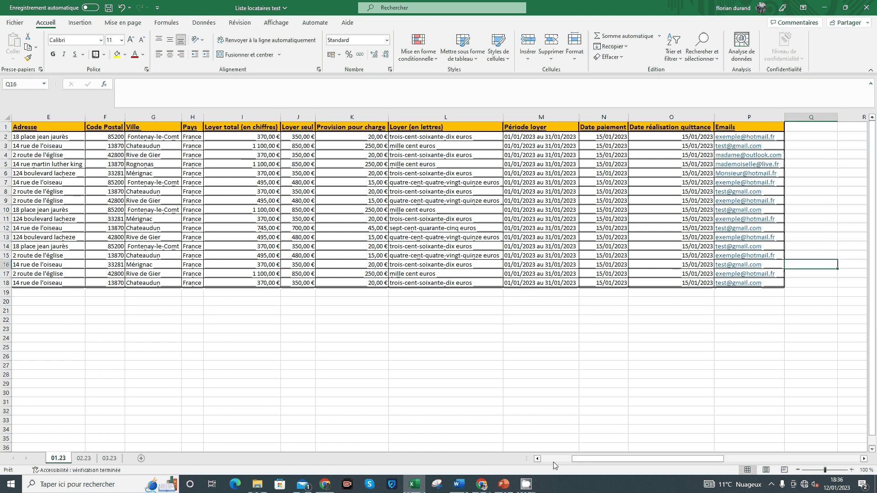
- Return to the first columns of the tenant list and switch to the Quittances test YT folder in File Explorer
{"action": "scroll", "coordinate": [453, 373], "scroll_direction": "left", "scroll_amount": 2}
{"action": "left_click", "coordinate": [398, 359]}
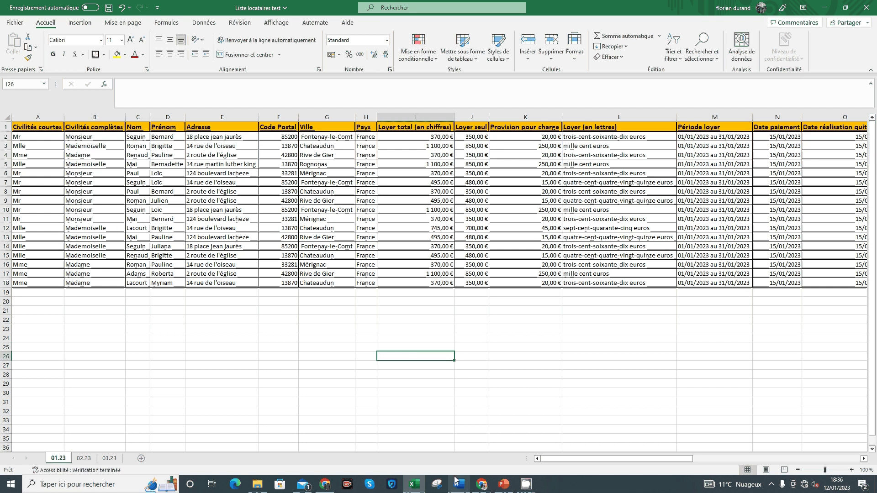
{"action": "left_click", "coordinate": [258, 484]}
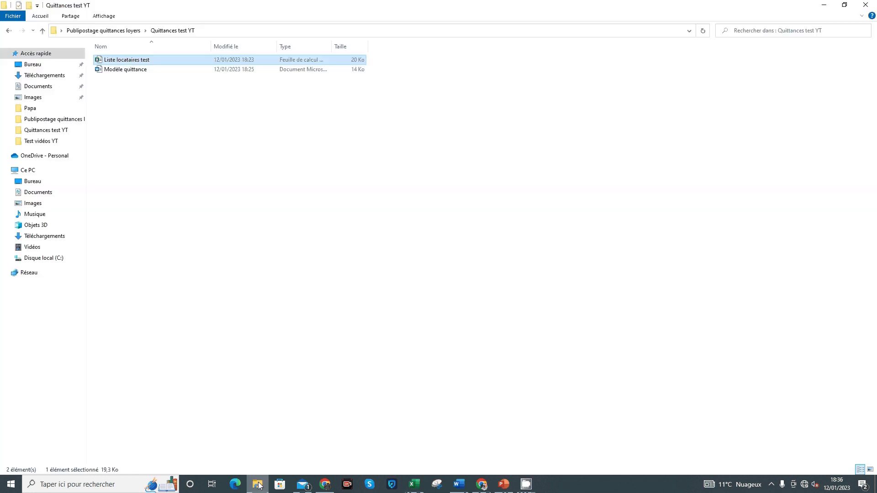
{"action": "left_click", "coordinate": [312, 266]}
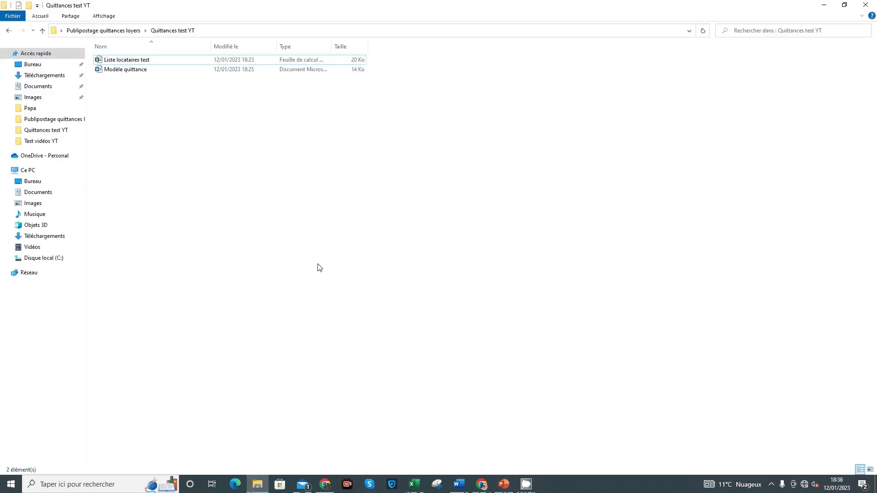
- Switch to the Modèle quittance document in Word and examine the landlord's name, address and phone lines
{"action": "left_click", "coordinate": [459, 484]}
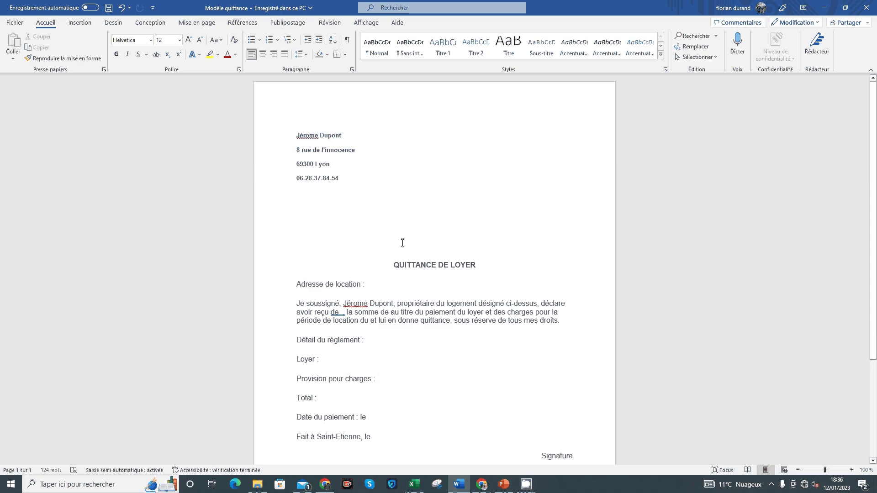
{"action": "left_click_drag", "start_coordinate": [340, 178], "coordinate": [271, 126]}
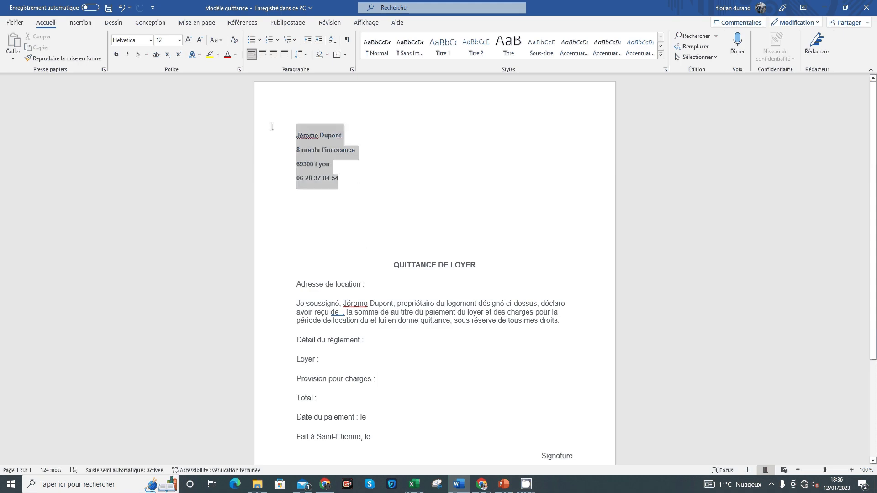
{"action": "left_click", "coordinate": [344, 181]}
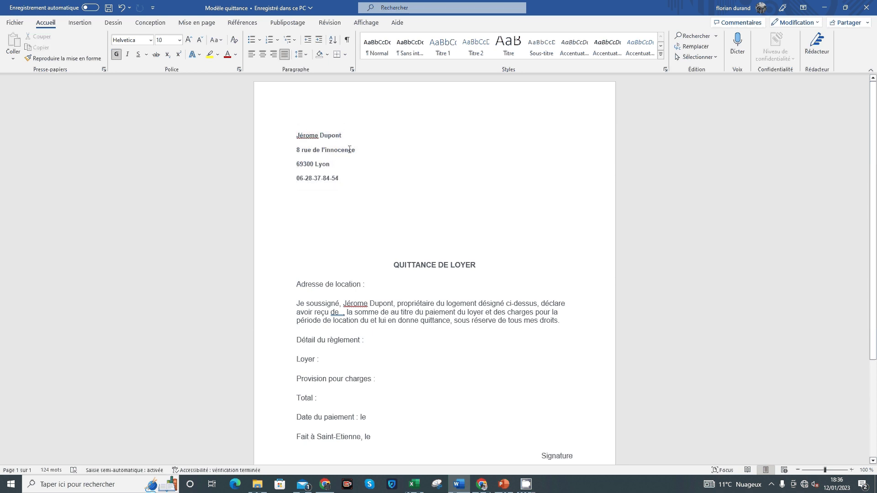
{"action": "left_click_drag", "start_coordinate": [332, 165], "coordinate": [301, 150]}
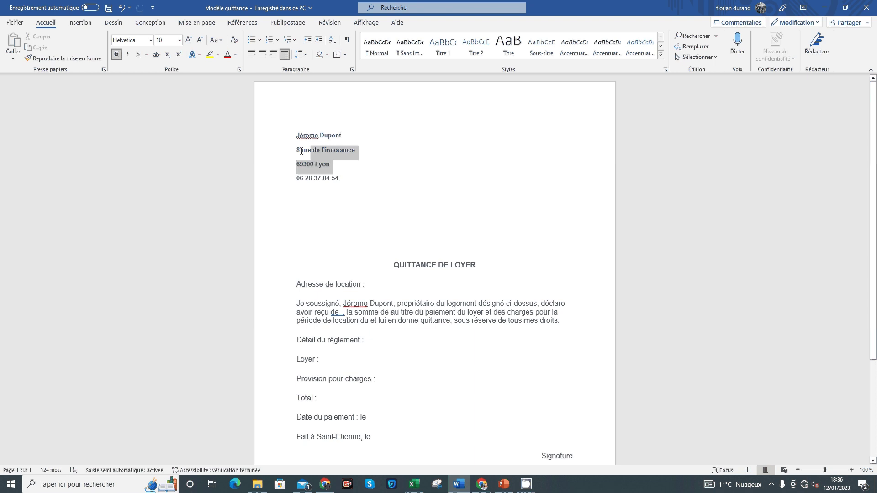
{"action": "left_click", "coordinate": [350, 183]}
{"action": "left_click_drag", "start_coordinate": [342, 186], "coordinate": [312, 185]}
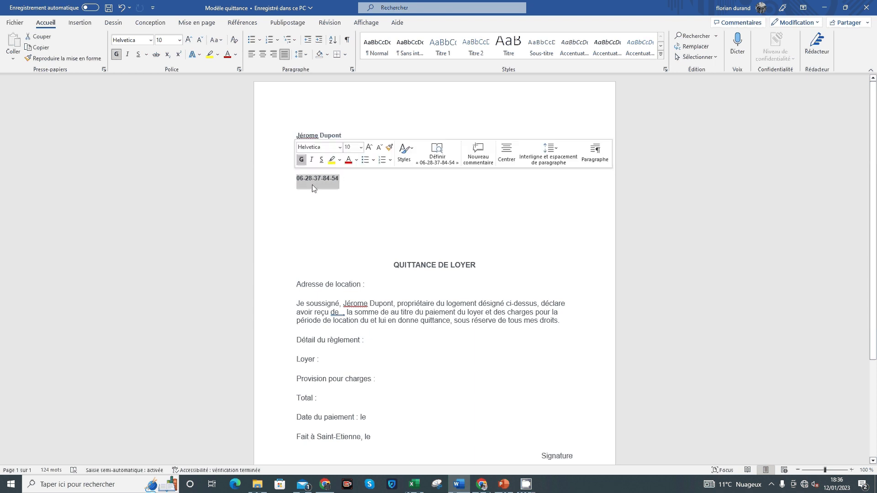
{"action": "left_click", "coordinate": [303, 190]}
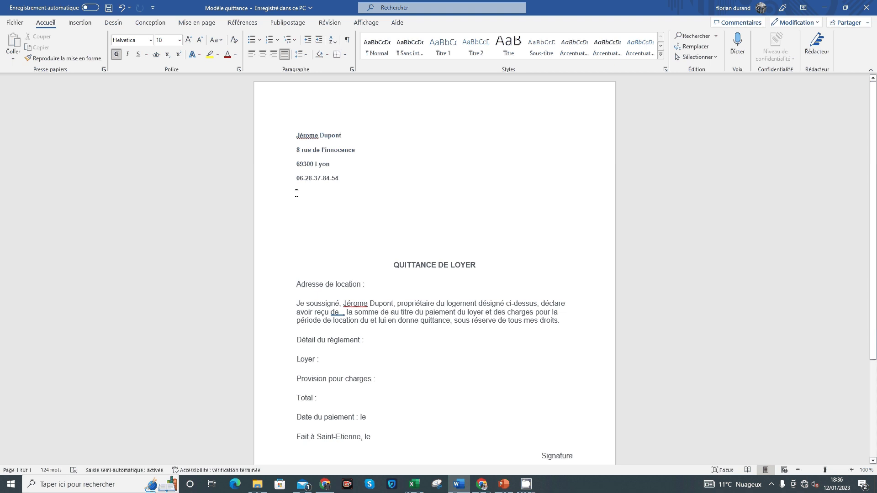
- Place the insertion point in the blank recipient area, below and to the right of the landlord's contact details
{"action": "left_click", "coordinate": [334, 190]}
{"action": "double_click", "coordinate": [473, 199]}
{"action": "scroll", "coordinate": [456, 290], "scroll_direction": "down", "scroll_amount": 4}
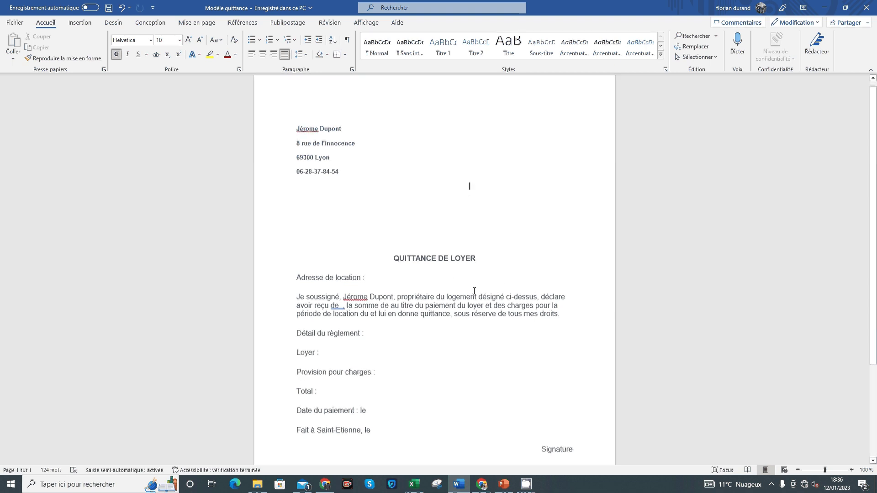
{"action": "scroll", "coordinate": [466, 289], "scroll_direction": "up", "scroll_amount": 4}
{"action": "scroll", "coordinate": [470, 296], "scroll_direction": "up", "scroll_amount": 1}
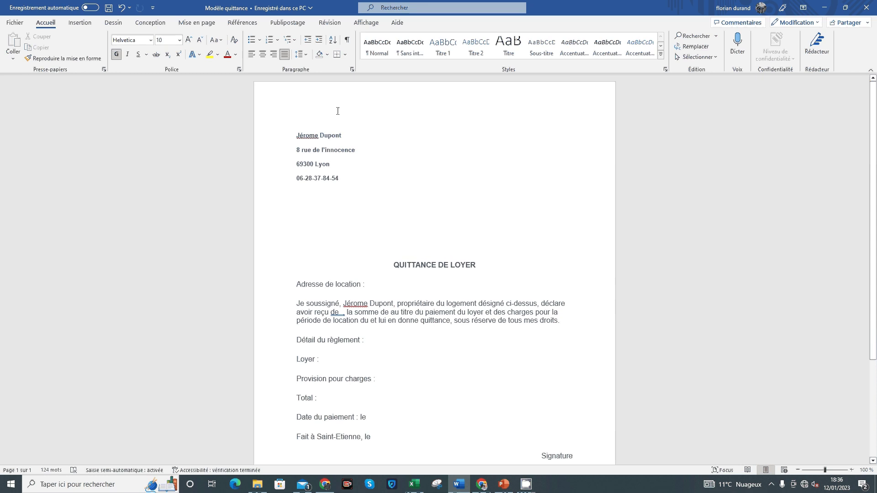
- Start the step-by-step mail merge wizard for Lettres, using the current document, and advance to recipient selection
{"action": "left_click", "coordinate": [277, 25]}
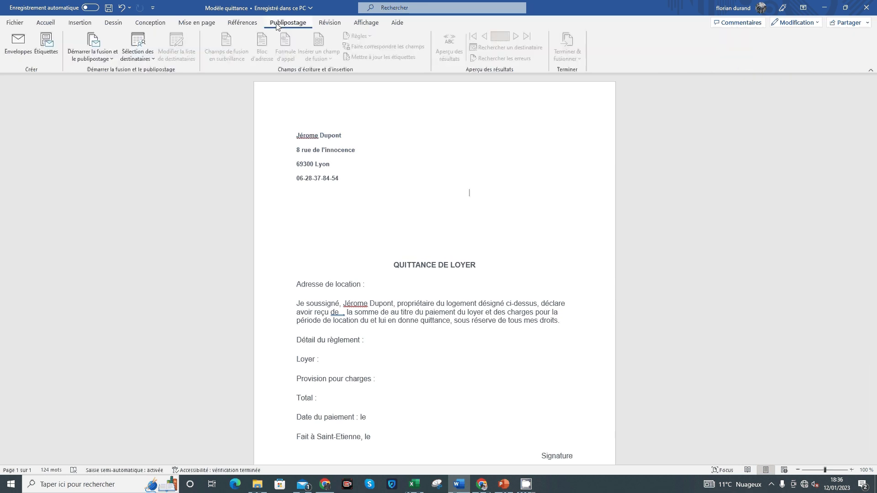
{"action": "left_click", "coordinate": [105, 60]}
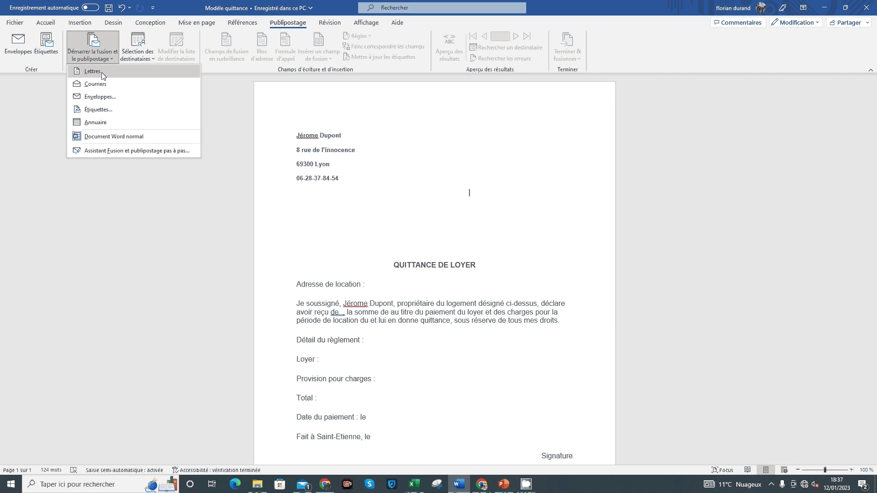
{"action": "left_click", "coordinate": [136, 151]}
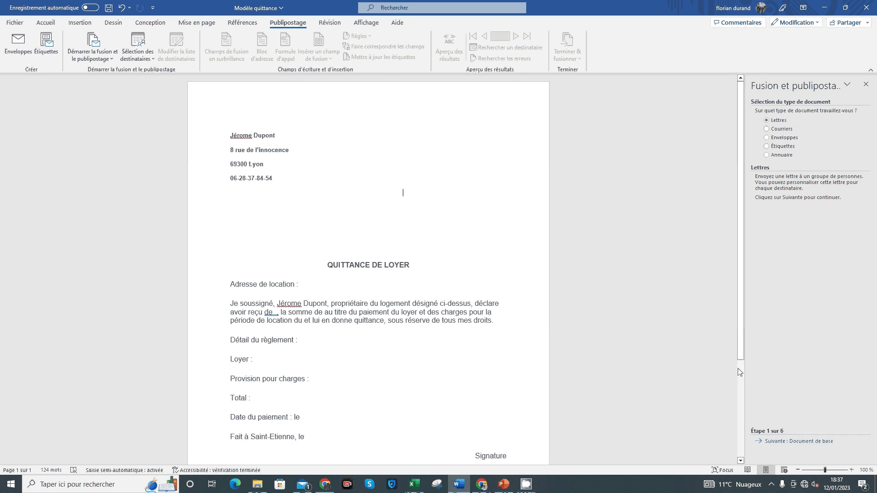
{"action": "left_click", "coordinate": [789, 442]}
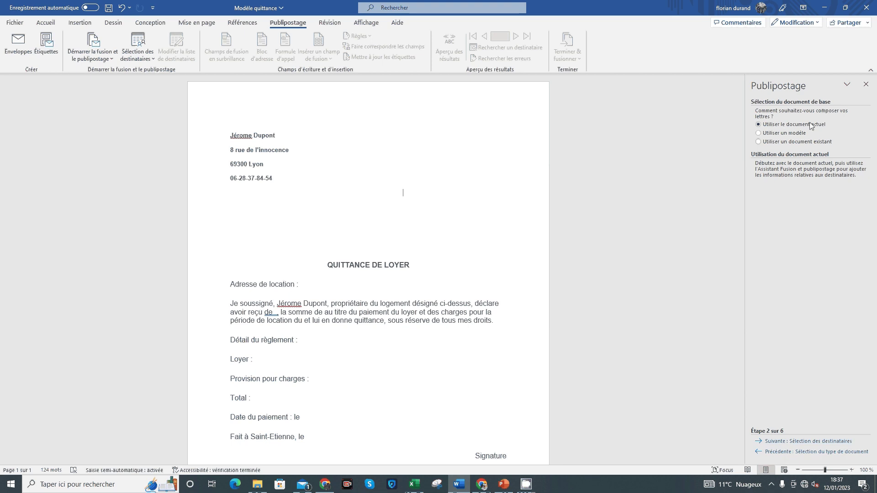
{"action": "left_click", "coordinate": [791, 442]}
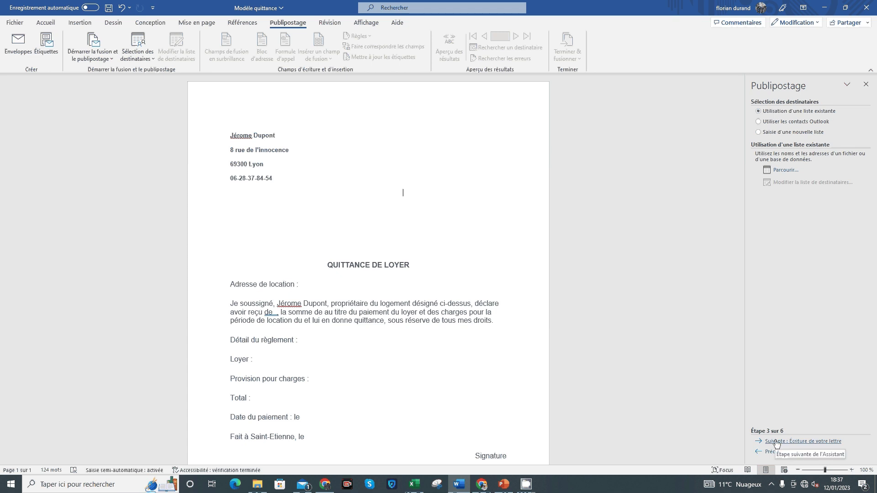
- Switch to the Liste locataires test workbook in Excel and close it, saving its changes
{"action": "left_click", "coordinate": [414, 484]}
{"action": "left_click", "coordinate": [293, 358]}
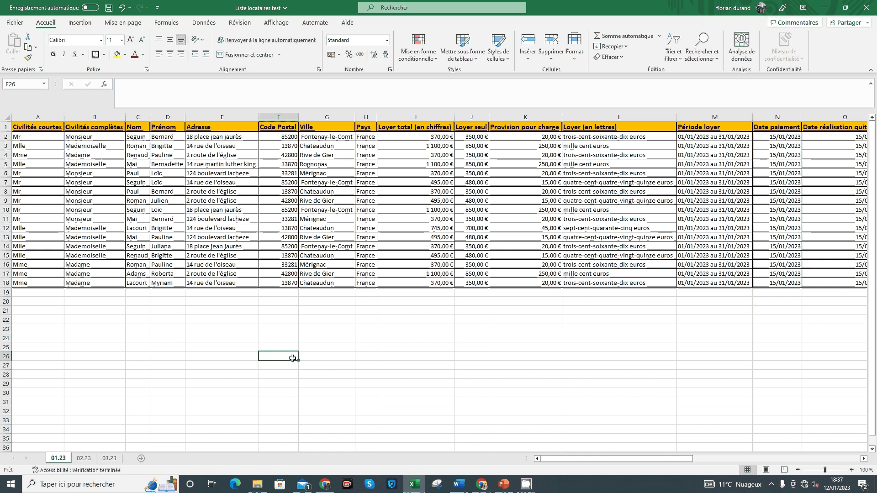
{"action": "left_click", "coordinate": [866, 7]}
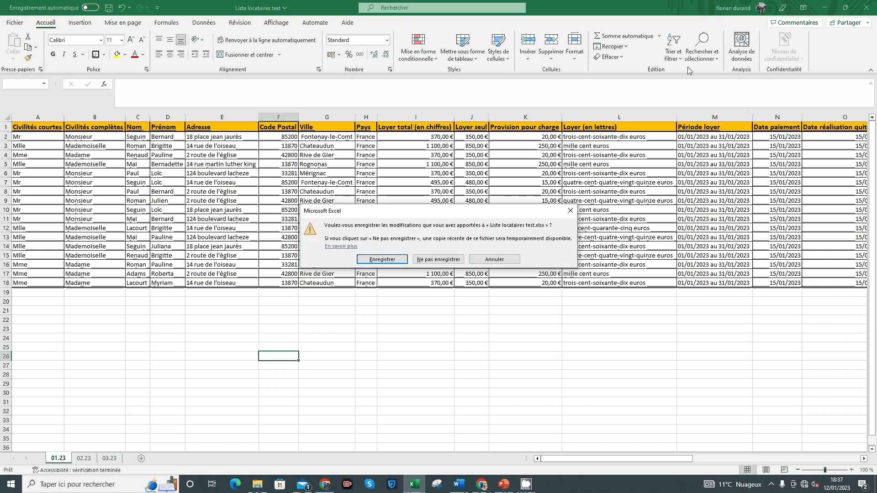
{"action": "left_click", "coordinate": [389, 259]}
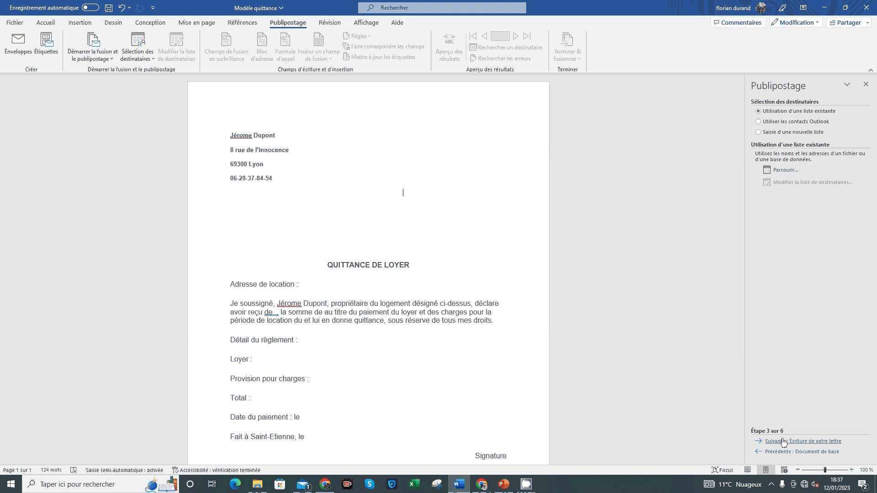
- Open Liste locataires test from Publipostage quittances loyers > Quittances test YT as the existing recipient list
{"action": "left_click", "coordinate": [783, 442]}
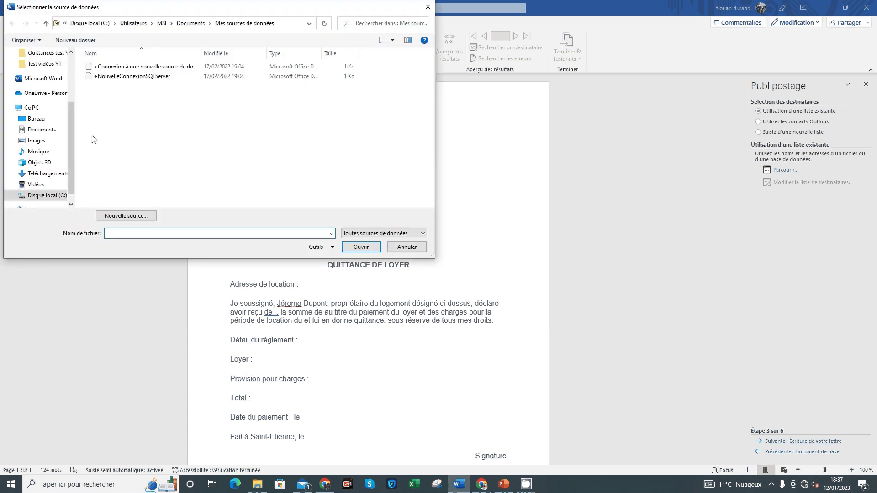
{"action": "scroll", "coordinate": [70, 143], "scroll_direction": "up", "scroll_amount": 3}
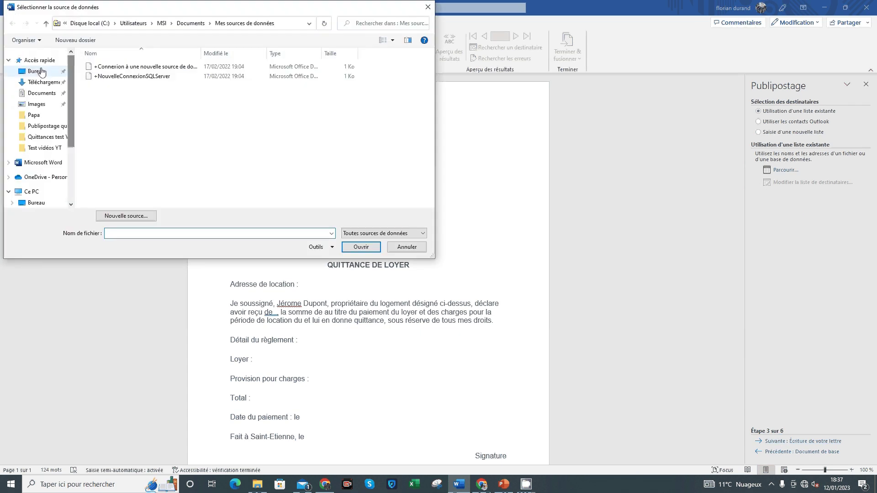
{"action": "left_click", "coordinate": [41, 72]}
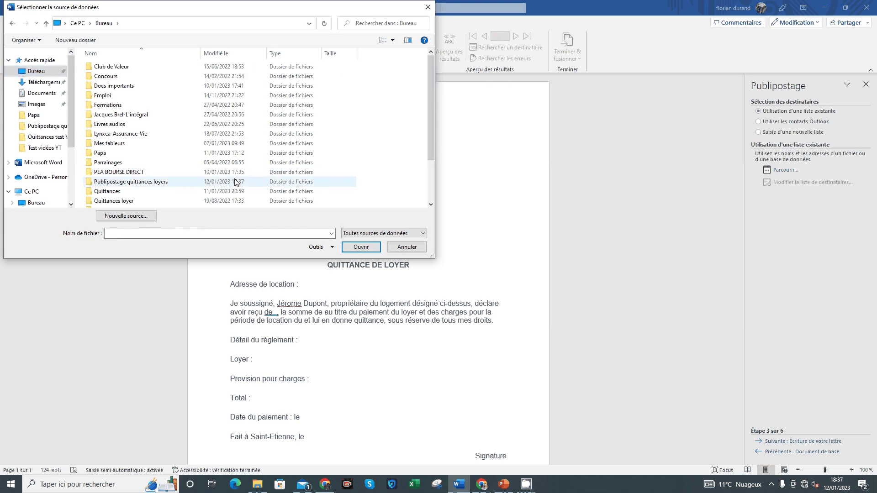
{"action": "double_click", "coordinate": [174, 182]}
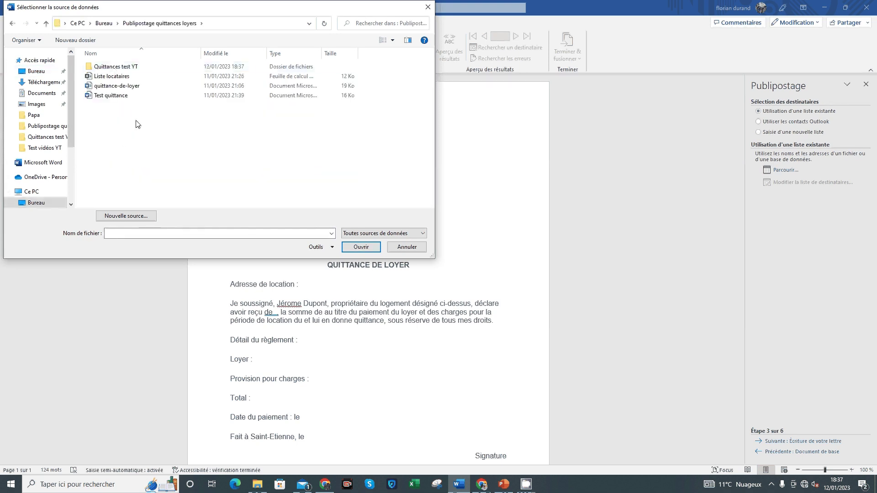
{"action": "double_click", "coordinate": [115, 68]}
{"action": "left_click", "coordinate": [124, 69]}
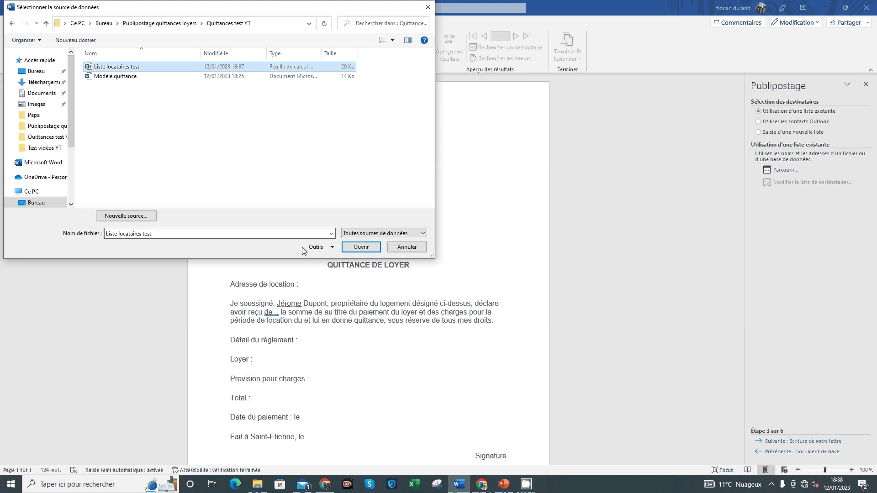
{"action": "left_click", "coordinate": [362, 248]}
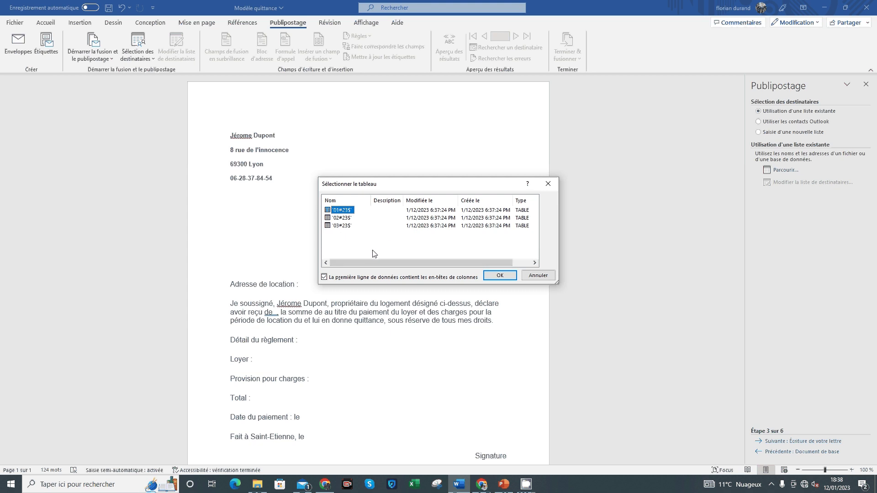
- Choose the '01#23$' table as the recipient source, with the first row as column headers
{"action": "left_click", "coordinate": [342, 219]}
{"action": "left_click", "coordinate": [345, 211]}
{"action": "left_click", "coordinate": [342, 218]}
{"action": "left_click", "coordinate": [347, 210]}
{"action": "left_click", "coordinate": [498, 276]}
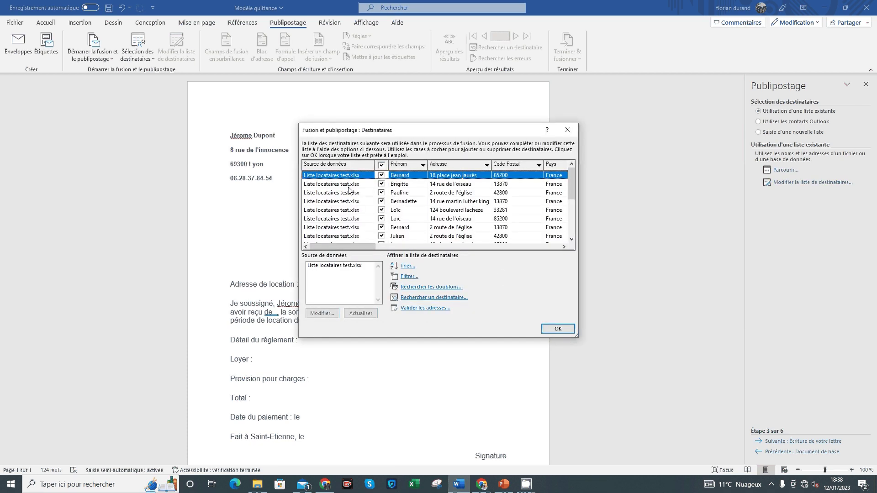
- Enlarge the recipient list to review its records and accept it with every tenant included
{"action": "left_click_drag", "start_coordinate": [346, 133], "coordinate": [181, 115]}
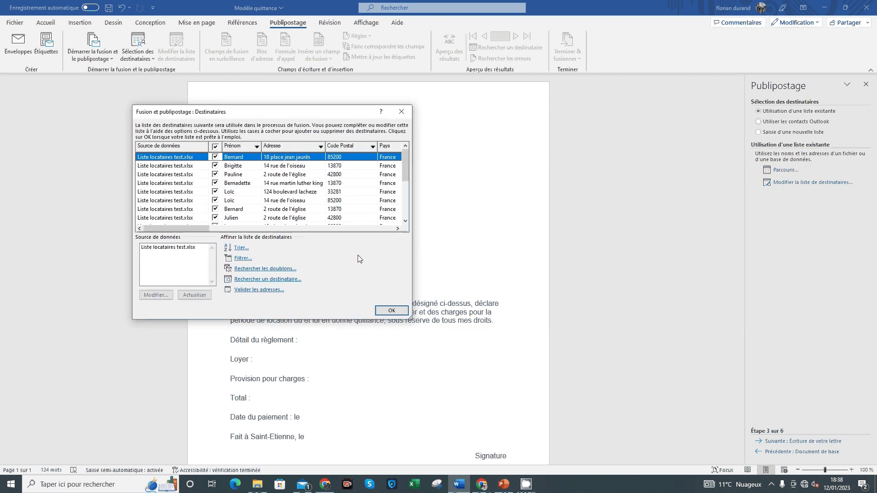
{"action": "left_click_drag", "start_coordinate": [412, 318], "coordinate": [789, 421]}
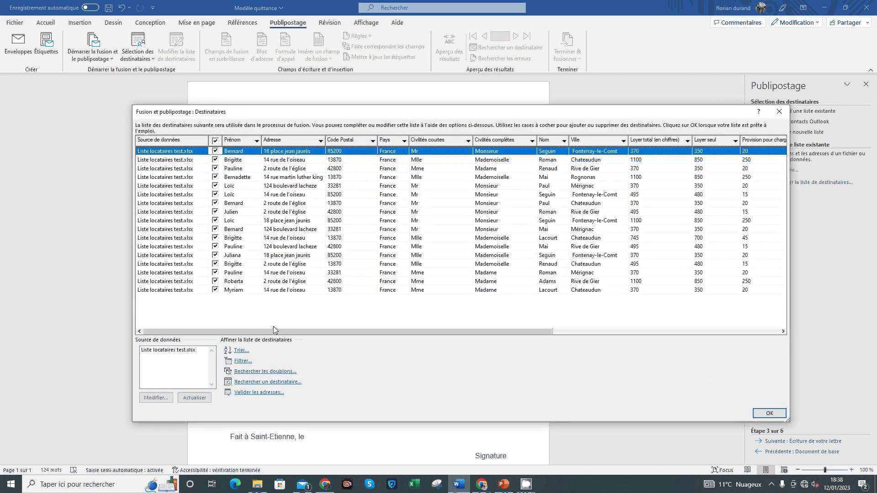
{"action": "left_click_drag", "start_coordinate": [273, 330], "coordinate": [211, 333]}
{"action": "left_click", "coordinate": [216, 264]}
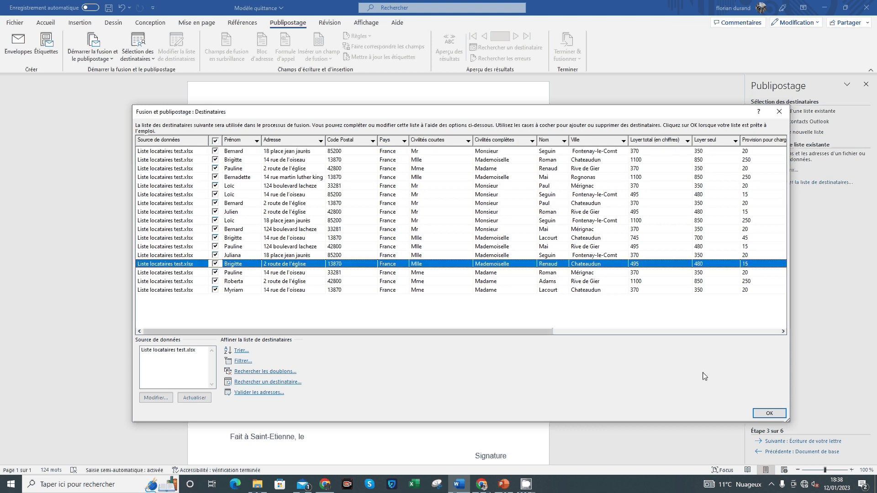
{"action": "left_click", "coordinate": [768, 413]}
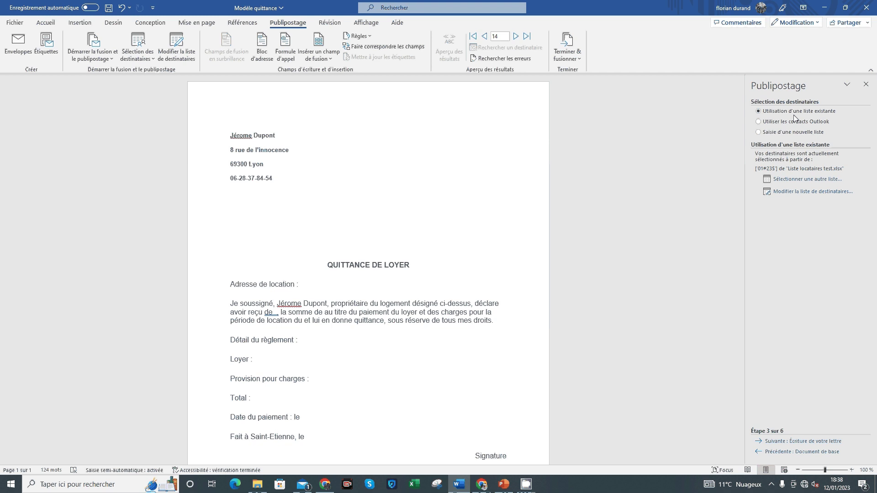
- Advance to the letter-writing stage and open the database merge fields, keeping their dialog clear of the letter
{"action": "left_click", "coordinate": [797, 442]}
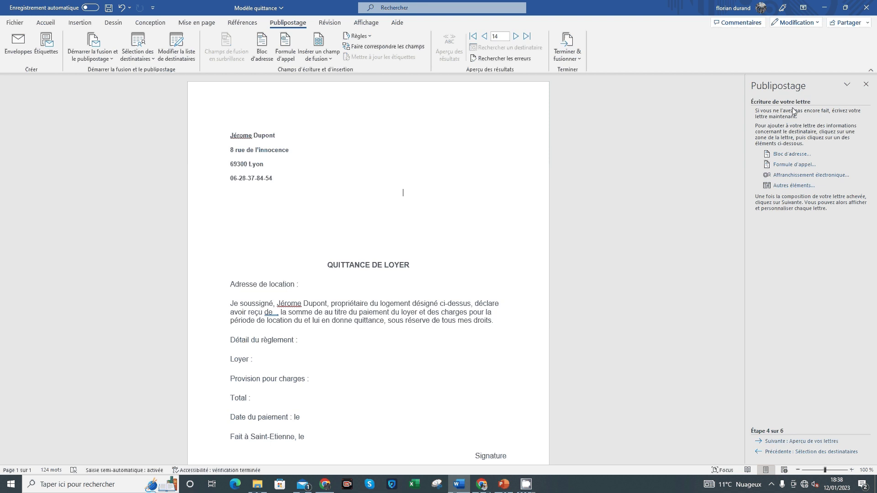
{"action": "left_click", "coordinate": [794, 191]}
{"action": "left_click_drag", "start_coordinate": [663, 219], "coordinate": [559, 226]}
{"action": "scroll", "coordinate": [558, 229], "scroll_direction": "down", "scroll_amount": 2}
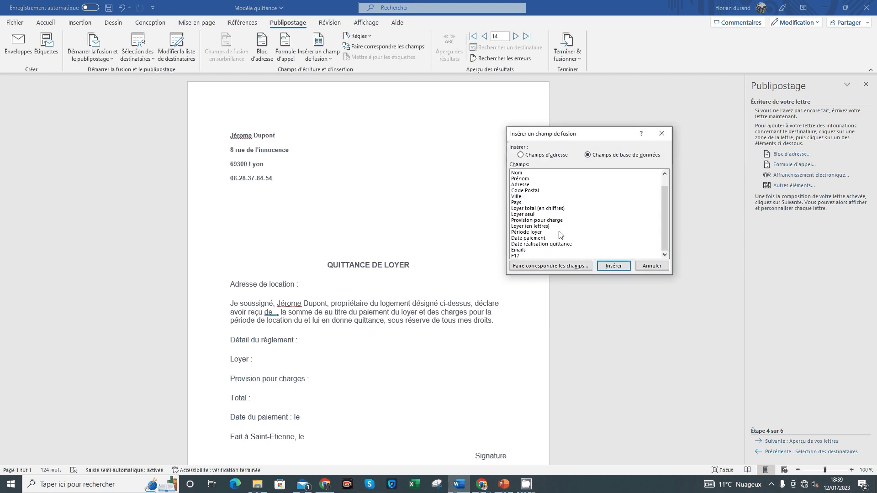
{"action": "scroll", "coordinate": [560, 234], "scroll_direction": "up", "scroll_amount": 2}
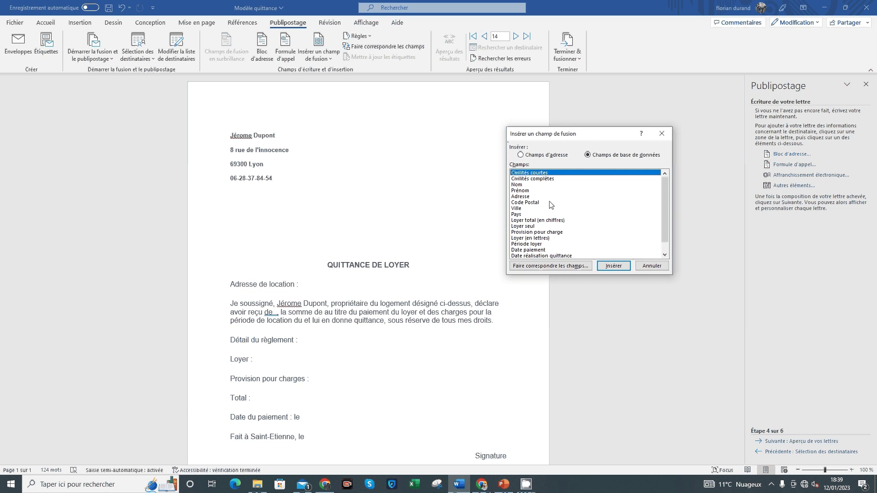
{"action": "left_click_drag", "start_coordinate": [568, 137], "coordinate": [628, 113]}
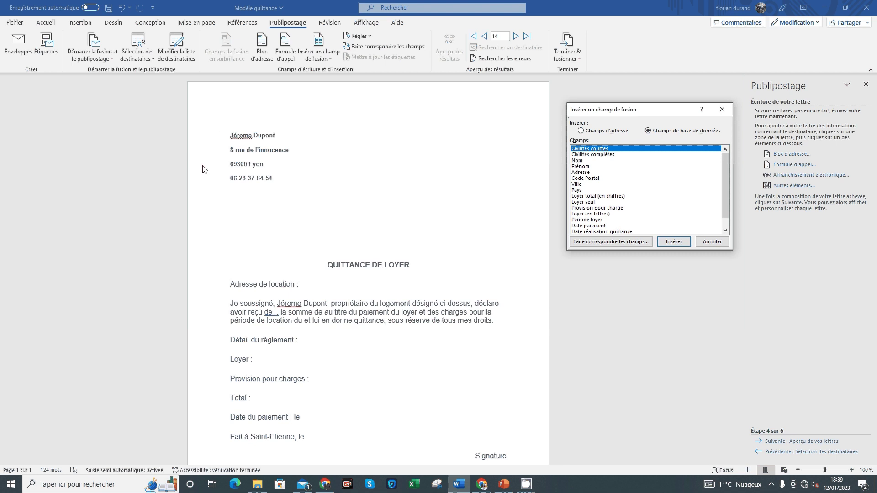
- Insert the Prénom and Nom merge fields in the recipient area, separated by a space
{"action": "left_click", "coordinate": [586, 168]}
{"action": "double_click", "coordinate": [586, 168]}
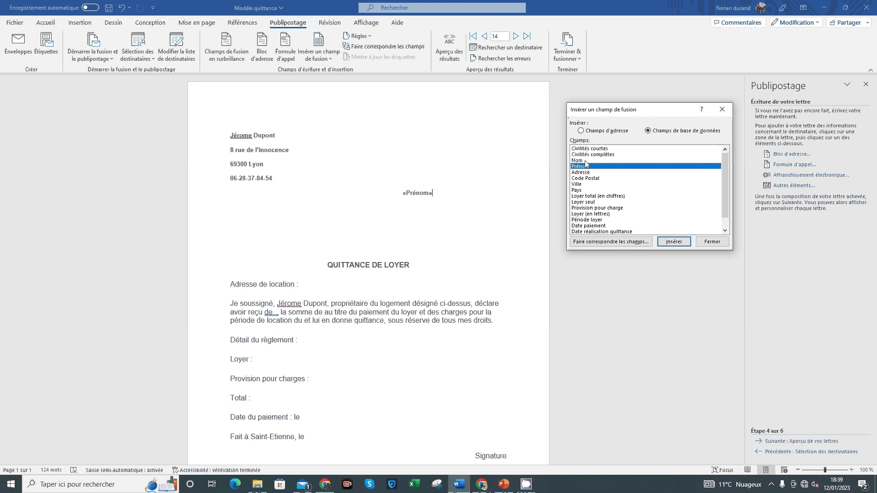
{"action": "double_click", "coordinate": [587, 161]}
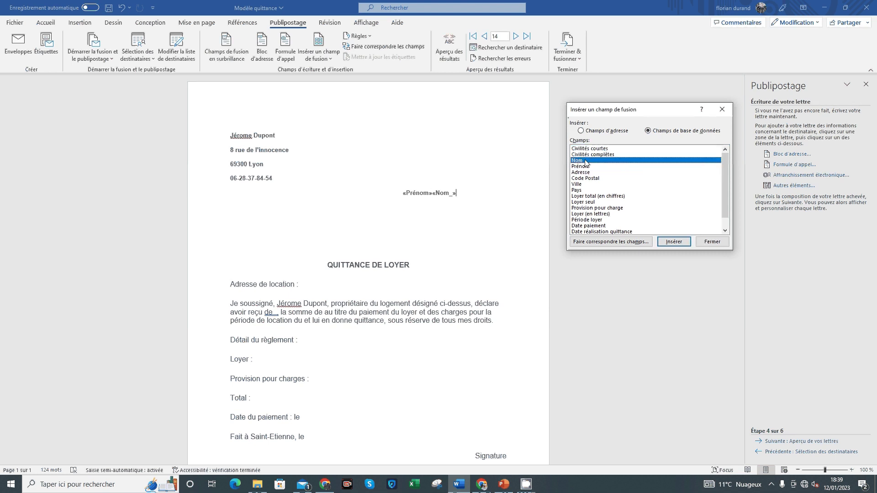
{"action": "left_click", "coordinate": [713, 242]}
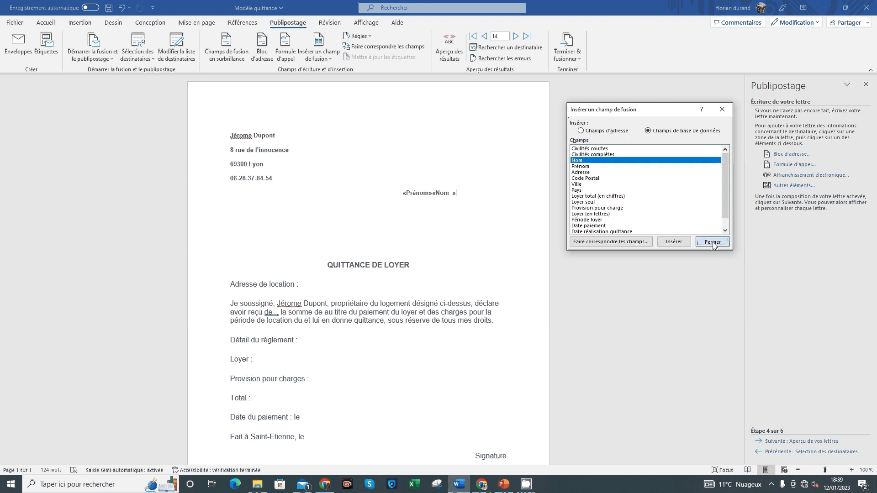
{"action": "left_click", "coordinate": [434, 195]}
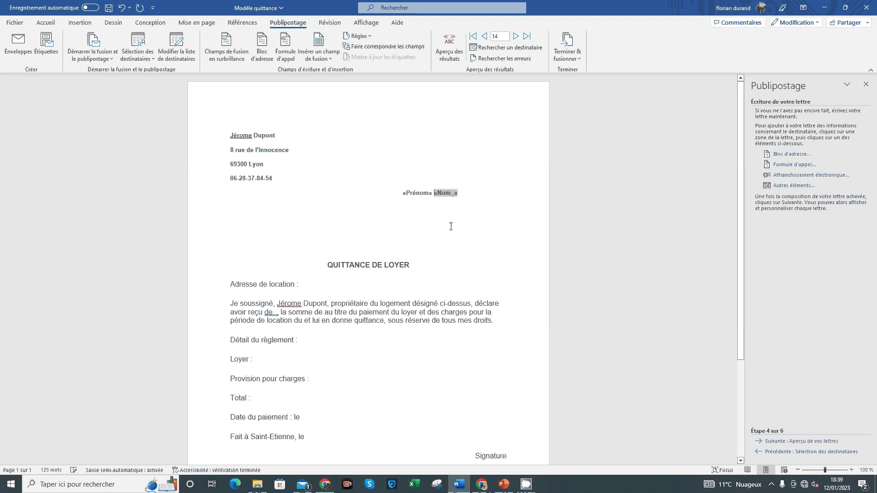
- Insert the Adresse merge field on a new line under the recipient's name, aligned with the Prénom field
{"action": "left_click", "coordinate": [401, 196]}
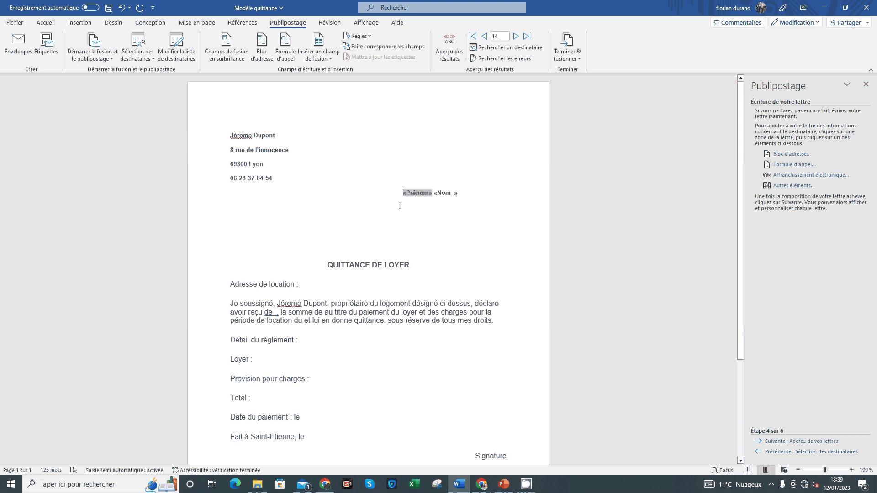
{"action": "left_click", "coordinate": [471, 194]}
{"action": "key", "text": "Return"}
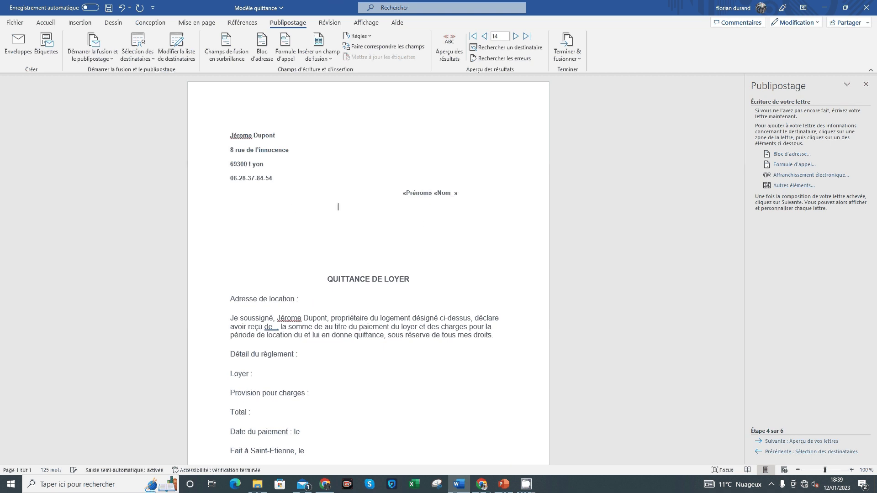
{"action": "key", "text": "Tab"}
{"action": "key", "text": "Tab"}
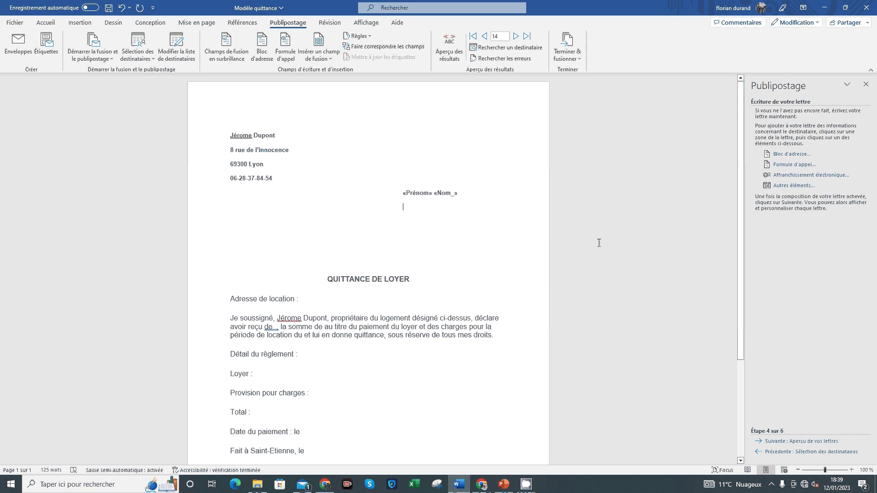
{"action": "left_click", "coordinate": [781, 186]}
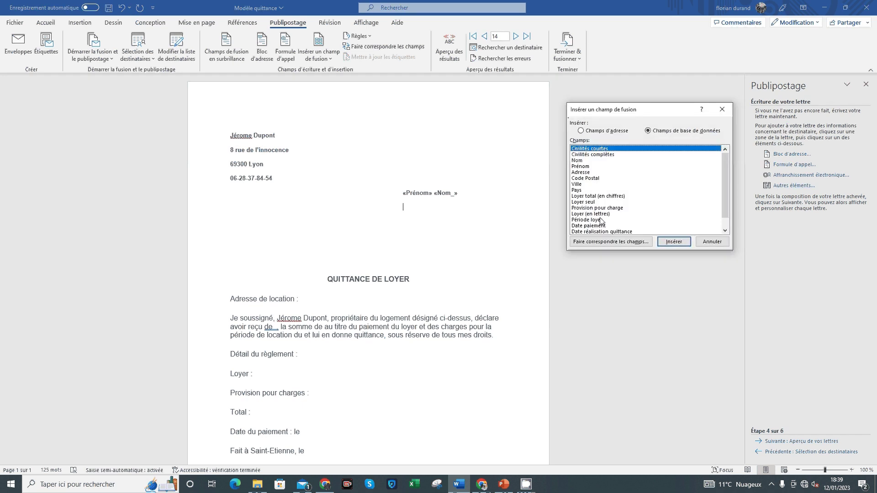
{"action": "double_click", "coordinate": [580, 172]}
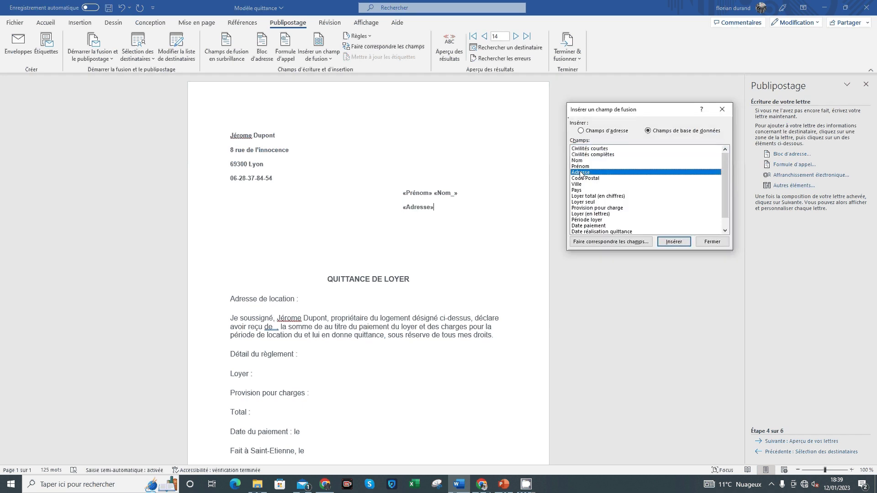
{"action": "left_click", "coordinate": [712, 241]}
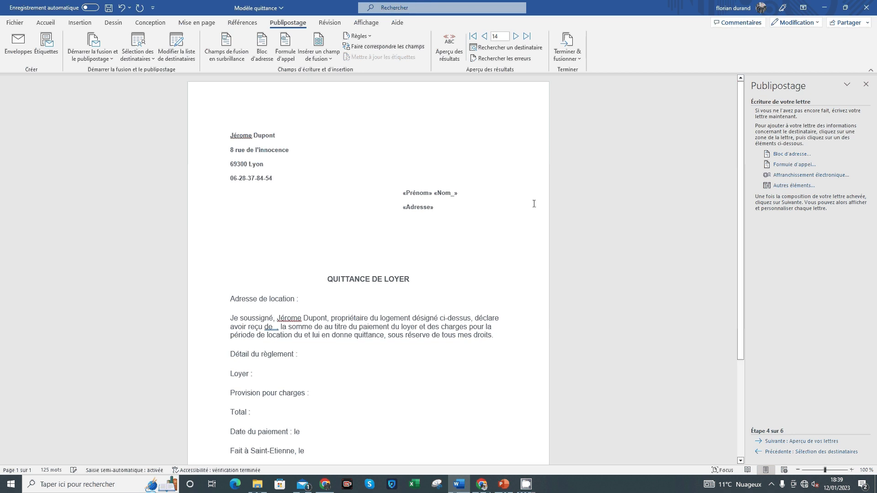
- Insert the Code Postal and Ville merge fields on a new line under the recipient's address, separated by a space
{"action": "key", "text": "Return"}
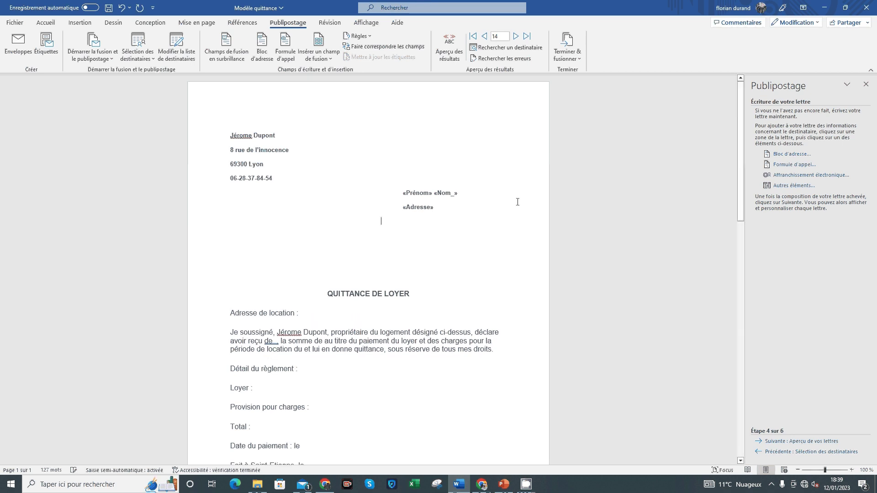
{"action": "left_click", "coordinate": [788, 186]}
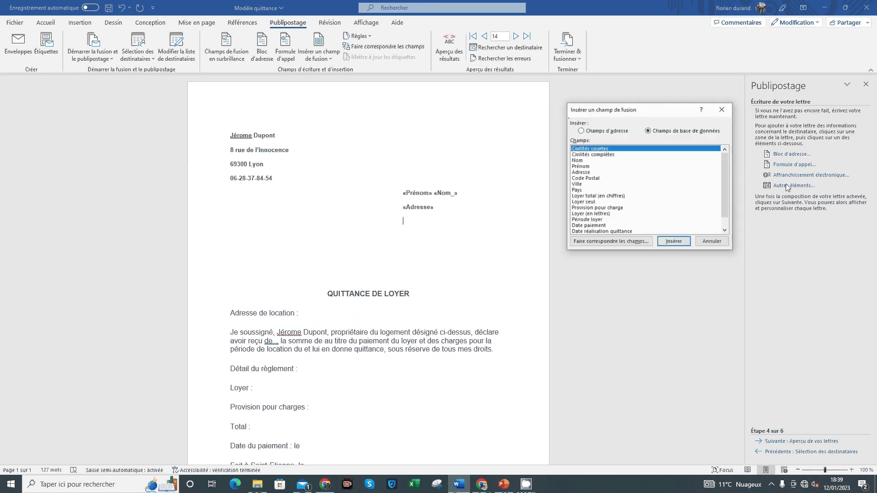
{"action": "left_click", "coordinate": [591, 178]}
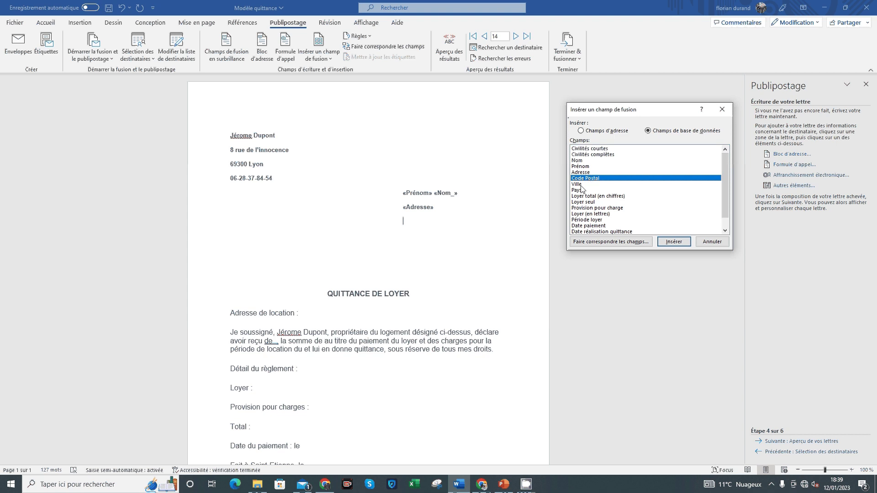
{"action": "left_click", "coordinate": [674, 242]}
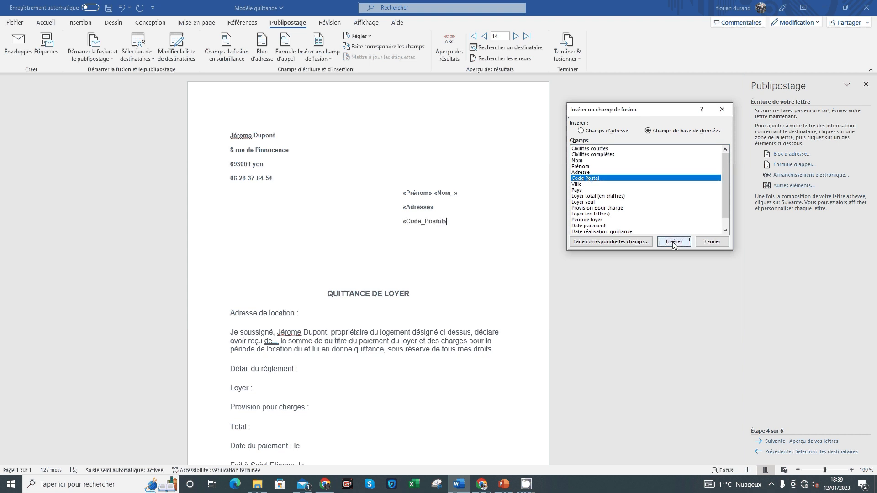
{"action": "left_click", "coordinate": [589, 185]}
{"action": "left_click", "coordinate": [673, 239]}
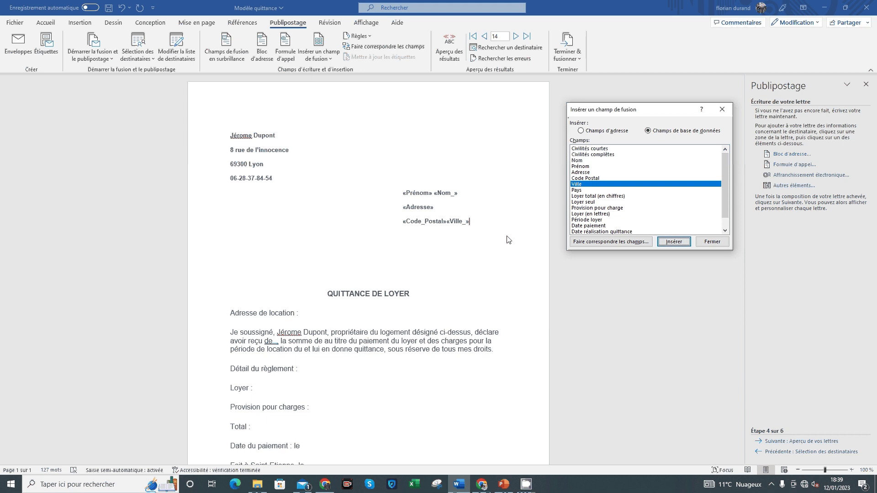
{"action": "left_click", "coordinate": [713, 242]}
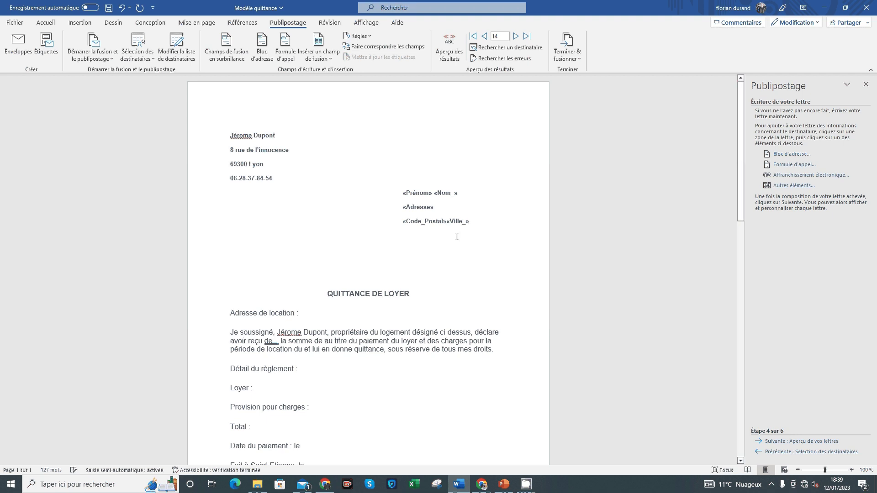
{"action": "left_click", "coordinate": [447, 222]}
- Remove a surplus blank line between the recipient block and the QUITTANCE DE LOYER title
{"action": "key", "text": "End"}
{"action": "key", "text": "Return"}
{"action": "key", "text": "BackSpace"}
{"action": "key", "text": "BackSpace"}
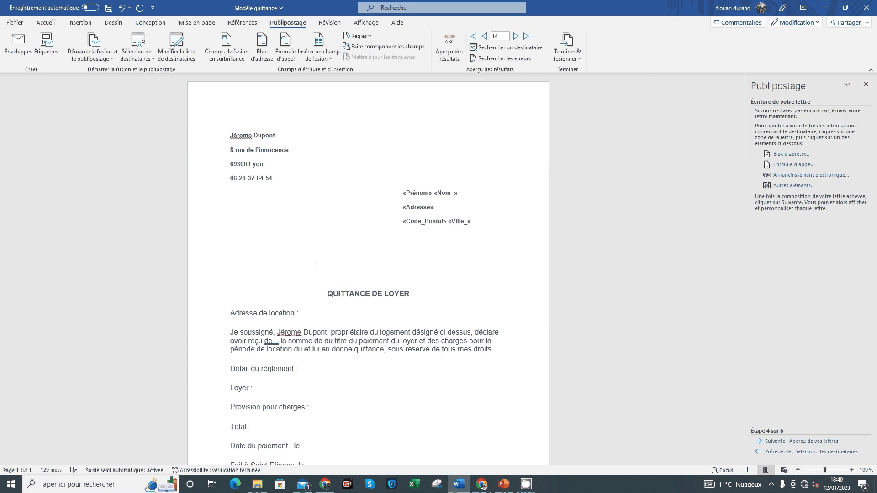
{"action": "key", "text": "BackSpace"}
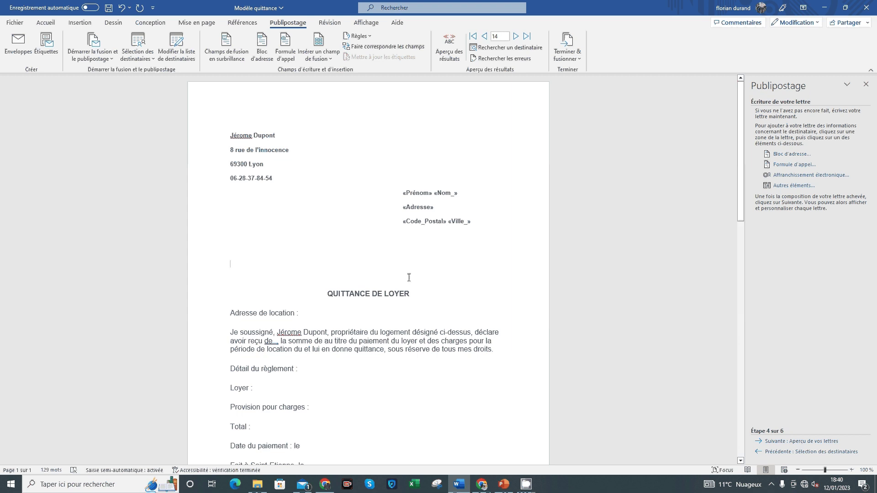
{"action": "key", "text": "BackSpace"}
{"action": "key", "text": "BackSpace"}
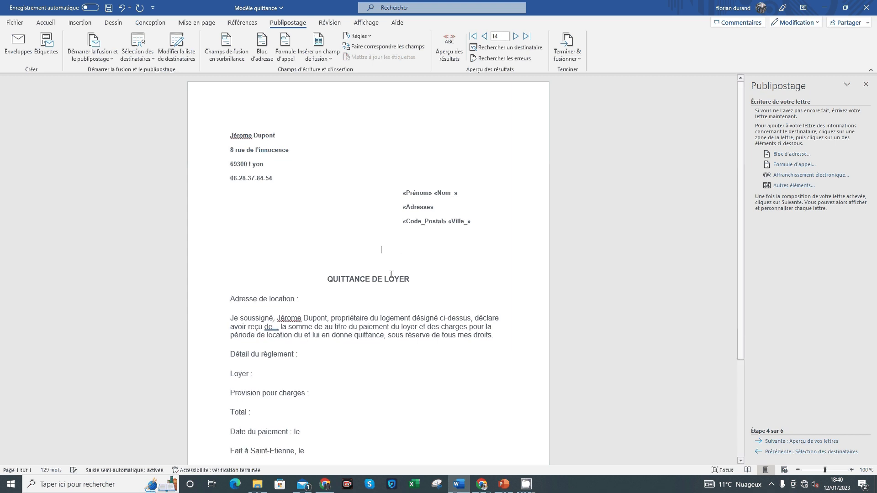
- Insert the Adresse, Code Postal, Ville and Pays merge fields after "Adresse de location :"
{"action": "scroll", "coordinate": [389, 273], "scroll_direction": "down", "scroll_amount": 4}
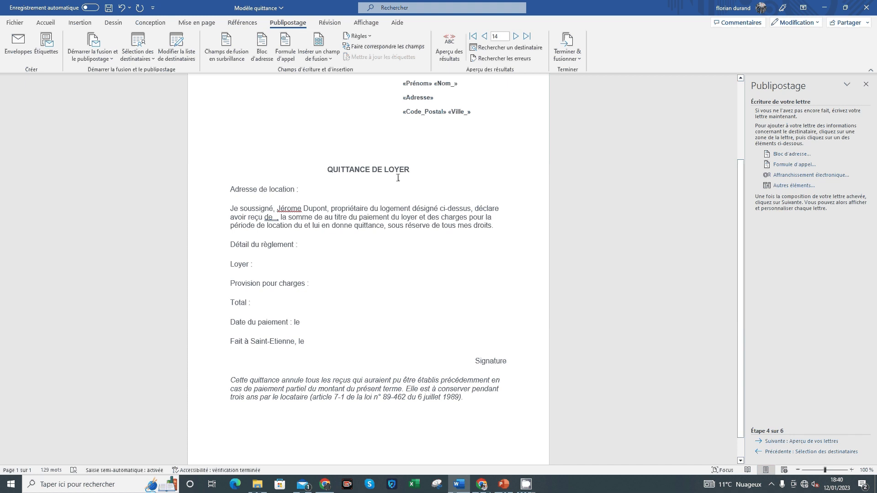
{"action": "left_click", "coordinate": [427, 169]}
{"action": "left_click", "coordinate": [302, 189]}
{"action": "left_click", "coordinate": [794, 186]}
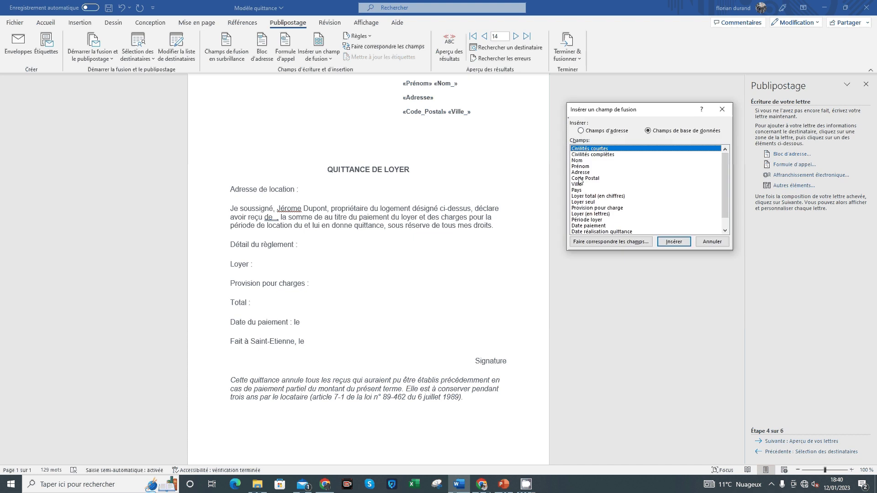
{"action": "left_click", "coordinate": [581, 172]}
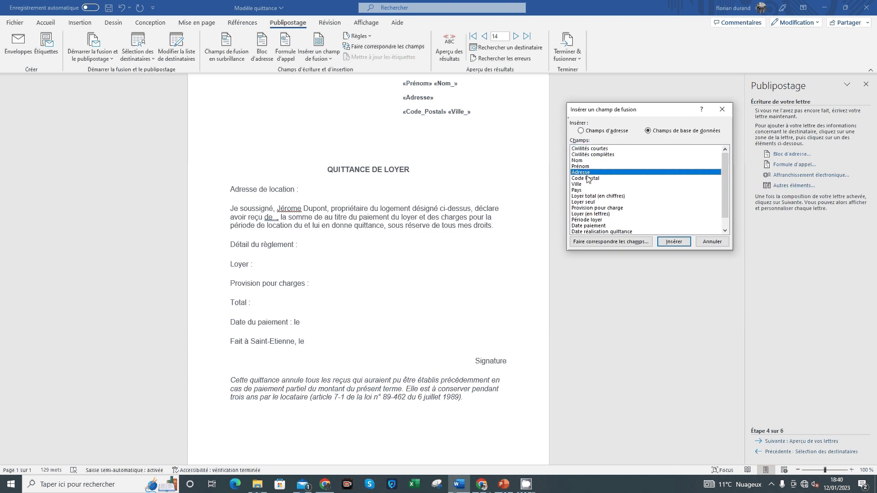
{"action": "double_click", "coordinate": [586, 174]}
{"action": "double_click", "coordinate": [587, 179]}
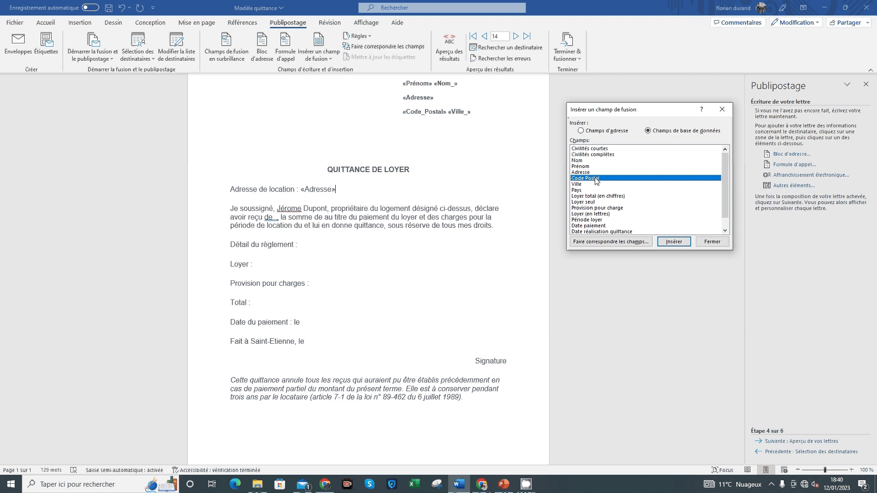
{"action": "double_click", "coordinate": [583, 184]}
{"action": "double_click", "coordinate": [583, 190]}
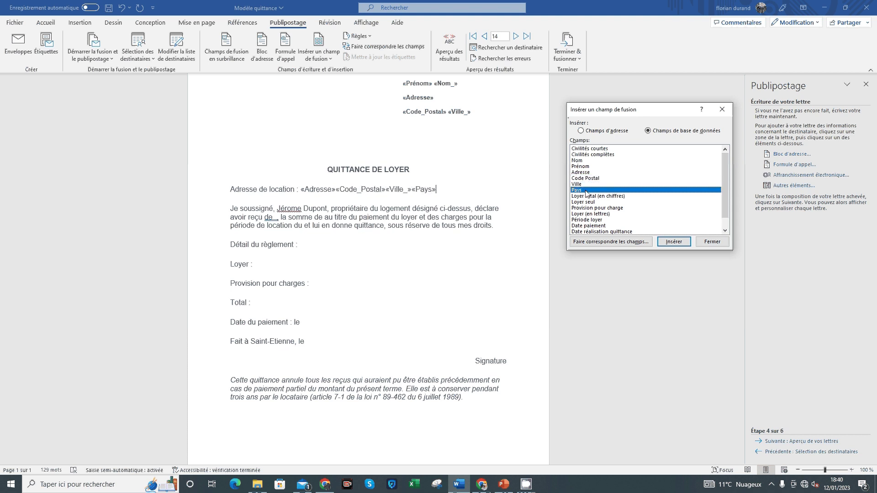
{"action": "left_click", "coordinate": [712, 242]}
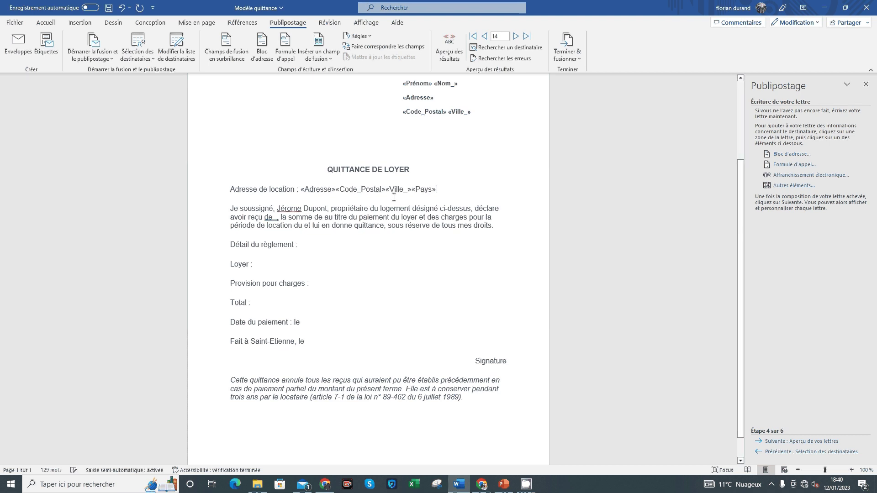
- Separate the four merge fields on the "Adresse de location" line with spaces
{"action": "left_click", "coordinate": [414, 191]}
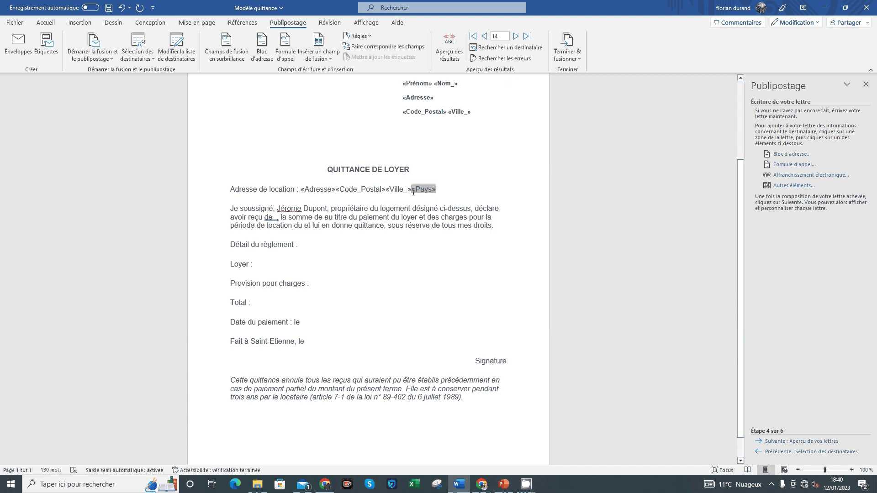
{"action": "left_click", "coordinate": [387, 189]}
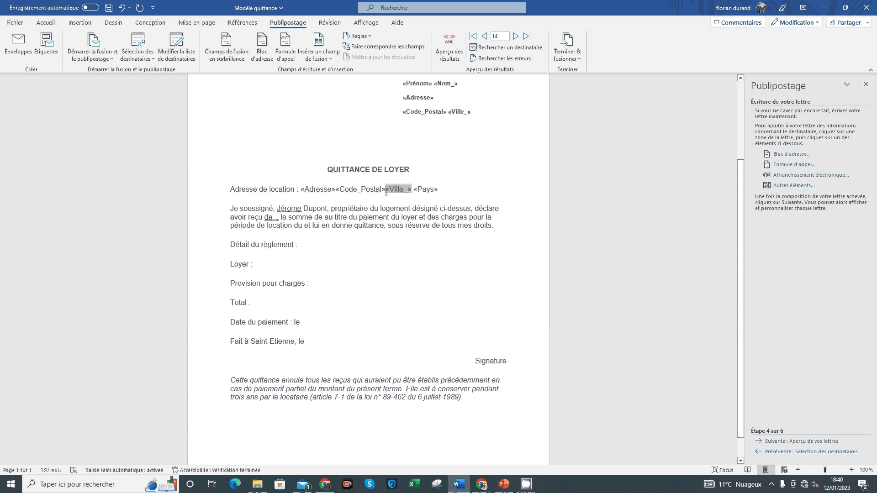
{"action": "left_click", "coordinate": [337, 191]}
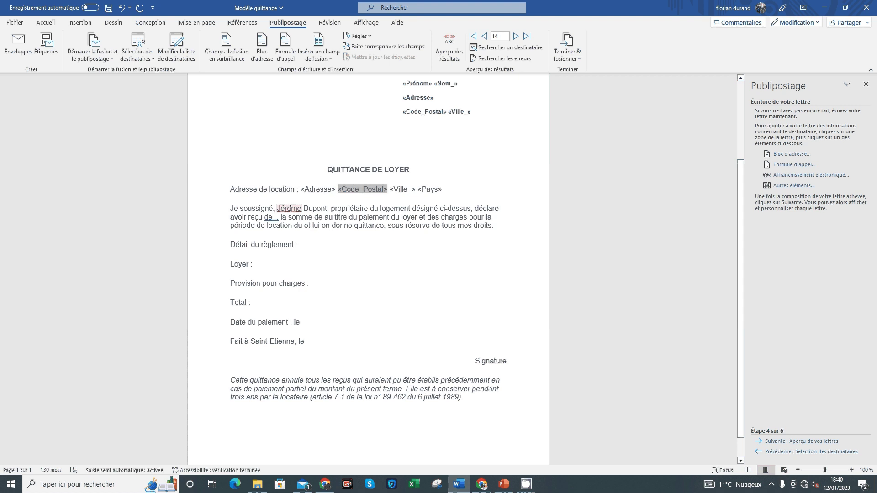
- Insert the Prénom and Nom merge fields after "avoir reçu de" in the declaration paragraph, separated by a space
{"action": "scroll", "coordinate": [412, 223], "scroll_direction": "down", "scroll_amount": 1}
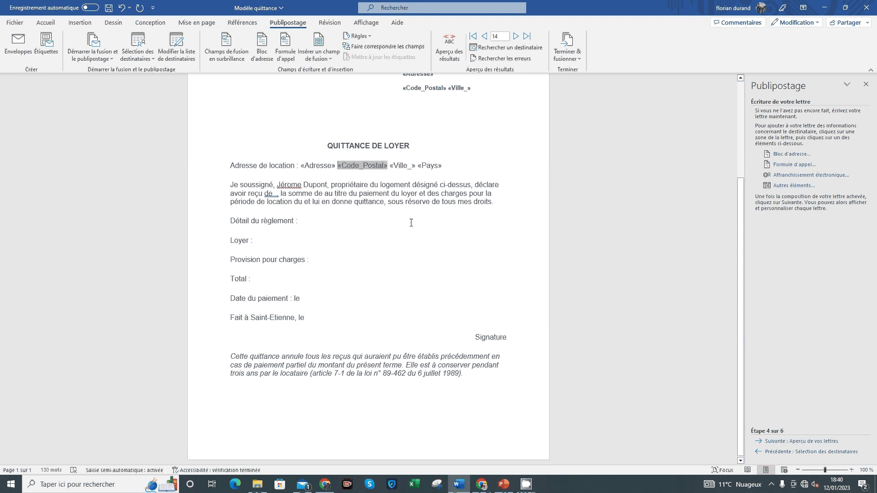
{"action": "left_click_drag", "start_coordinate": [265, 191], "coordinate": [280, 192]}
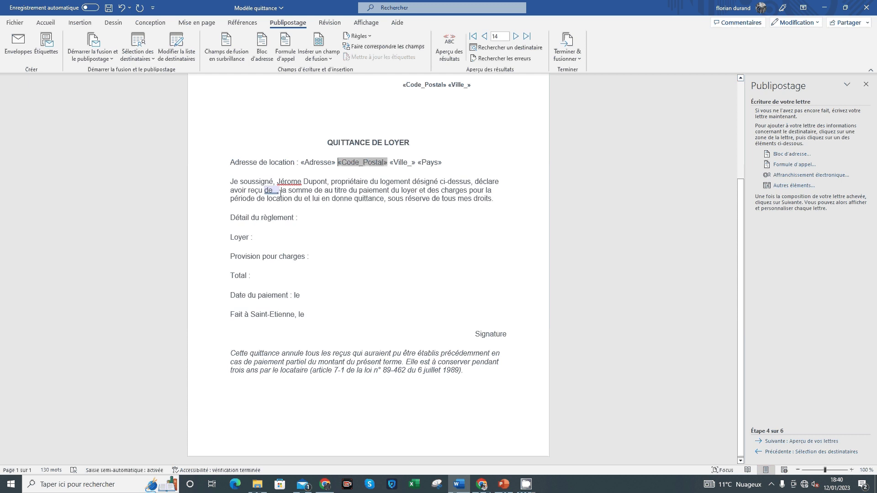
{"action": "right_click", "coordinate": [273, 192]}
{"action": "left_click", "coordinate": [269, 201]}
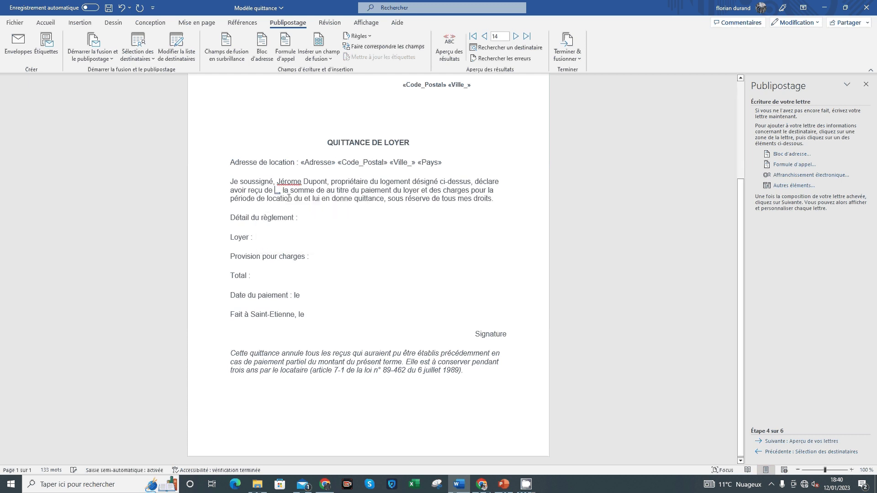
{"action": "left_click", "coordinate": [779, 187]}
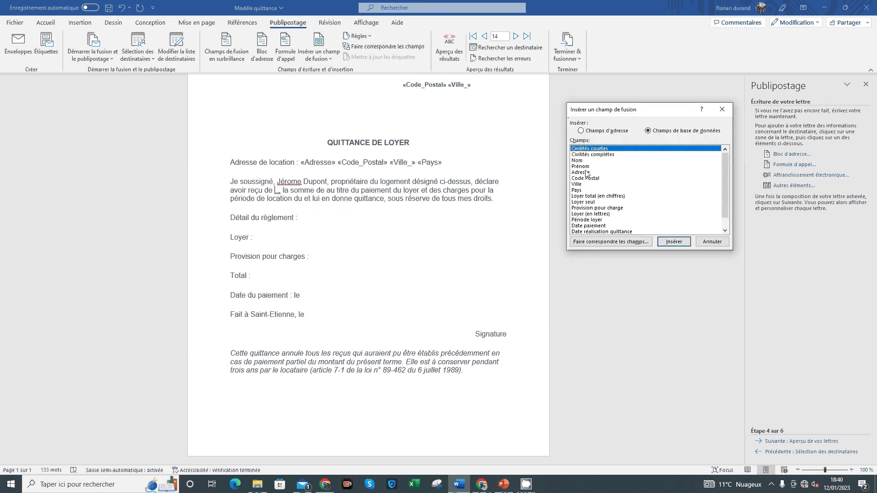
{"action": "left_click", "coordinate": [581, 167]}
{"action": "left_click", "coordinate": [674, 242]}
{"action": "left_click", "coordinate": [577, 160]}
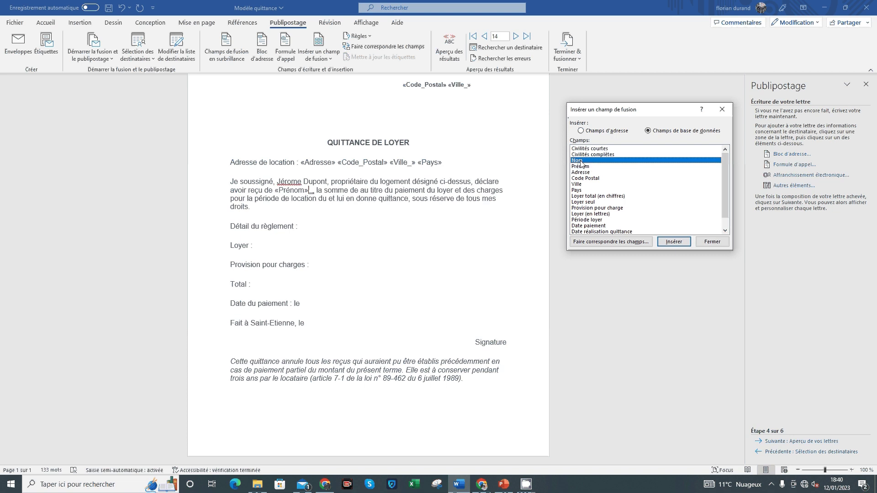
{"action": "left_click", "coordinate": [674, 242]}
{"action": "left_click", "coordinate": [710, 242]}
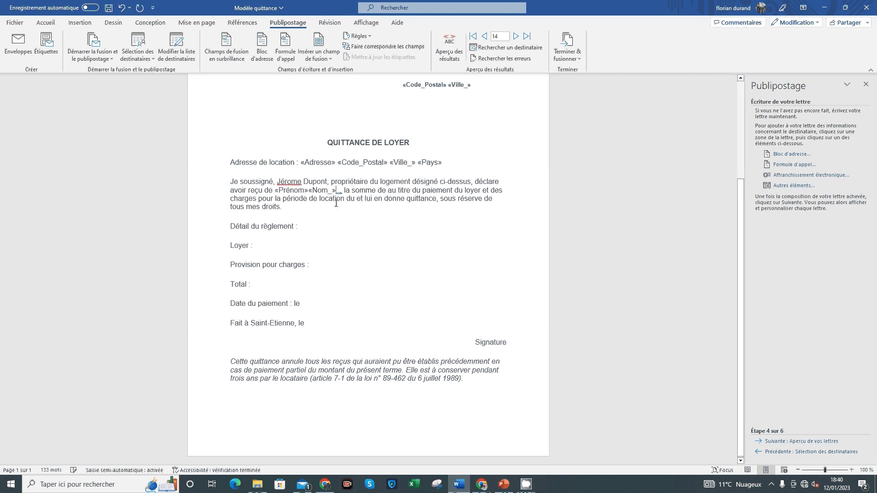
{"action": "left_click", "coordinate": [311, 193]}
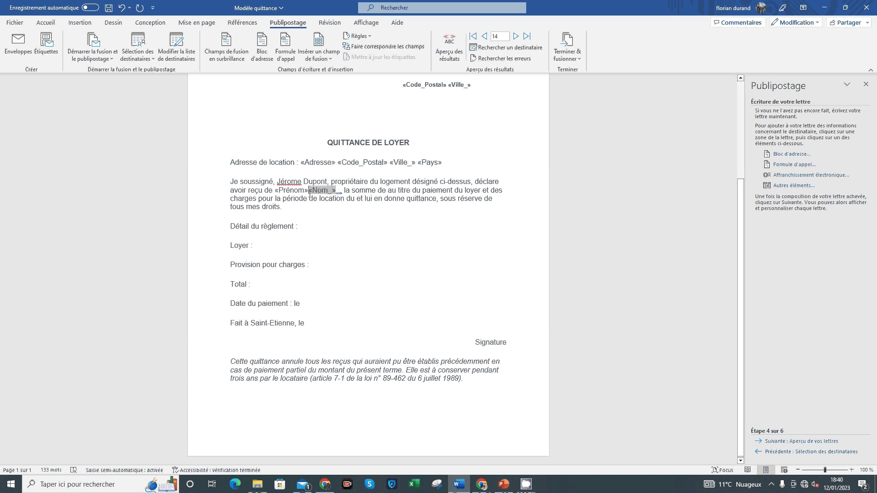
- Insert the Loyer (en lettres) and Loyer total (en chiffres) merge fields after "la somme de" in the declaration paragraph
{"action": "left_click", "coordinate": [388, 191]}
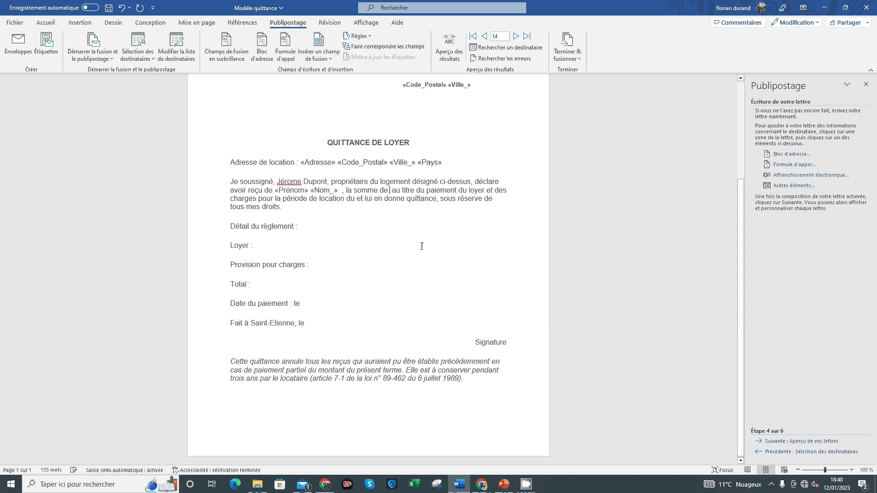
{"action": "left_click", "coordinate": [793, 186]}
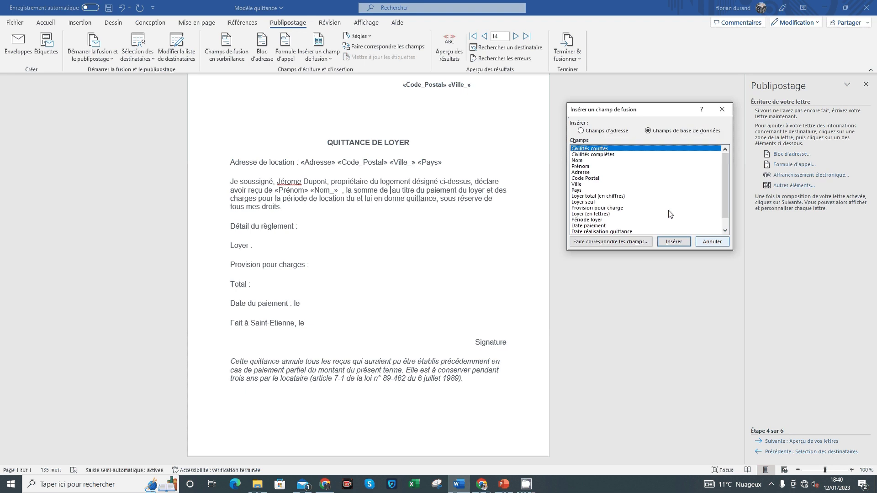
{"action": "left_click", "coordinate": [587, 197]}
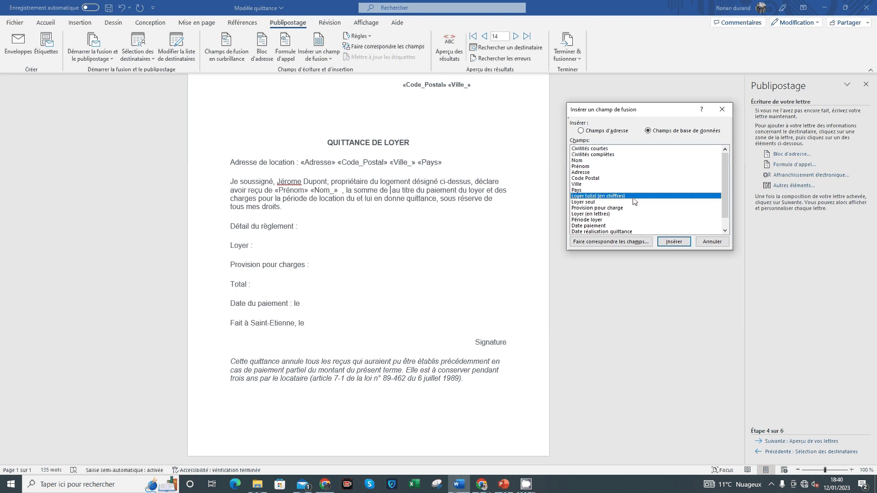
{"action": "left_click", "coordinate": [605, 202]}
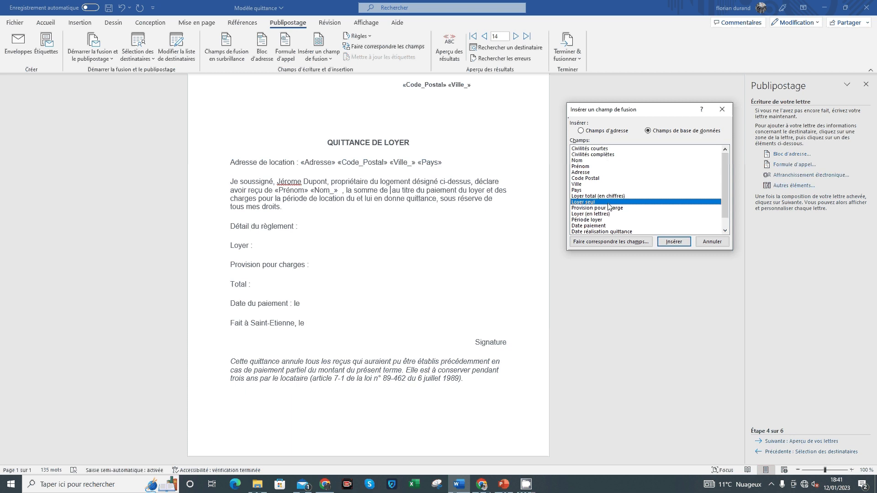
{"action": "scroll", "coordinate": [617, 216], "scroll_direction": "down", "scroll_amount": 1}
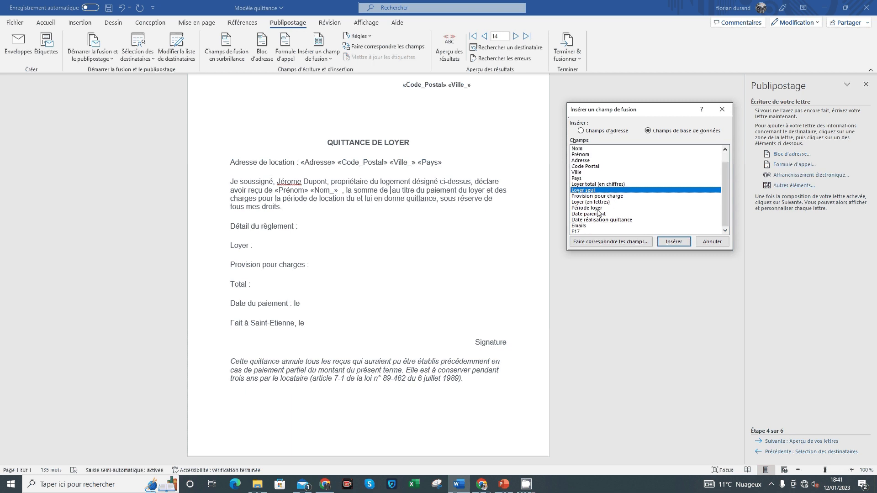
{"action": "left_click", "coordinate": [615, 185]}
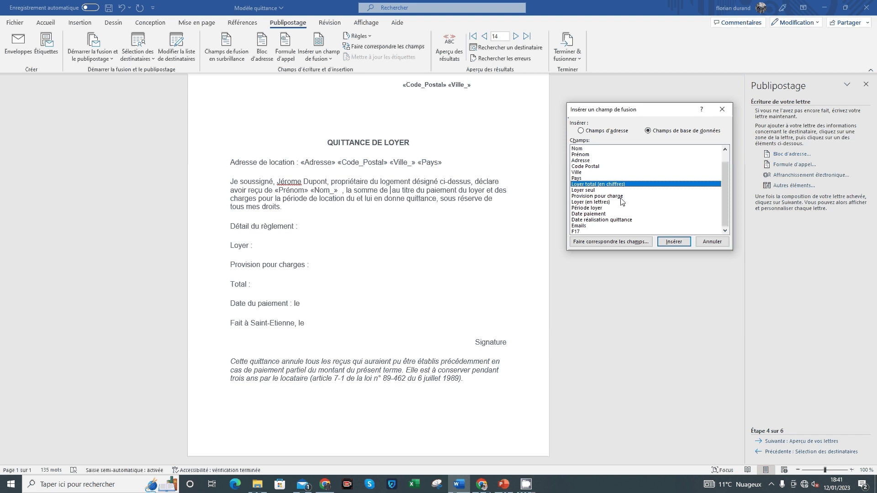
{"action": "left_click", "coordinate": [606, 202]}
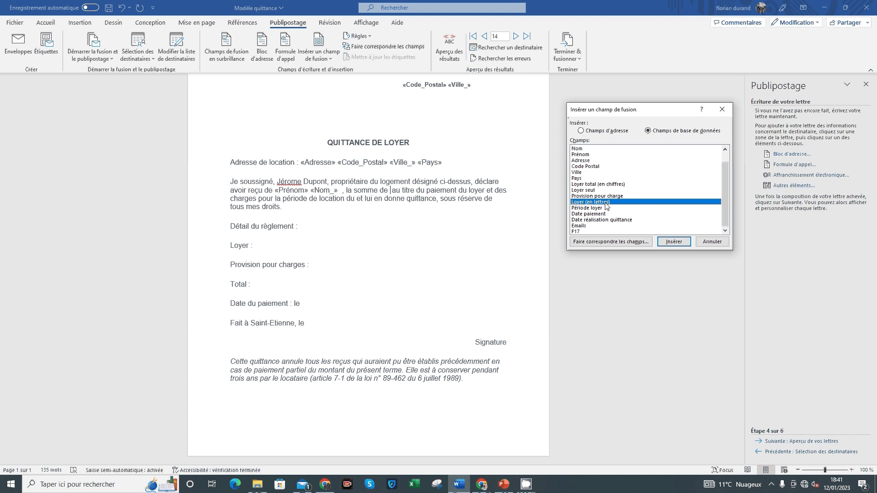
{"action": "double_click", "coordinate": [605, 202]}
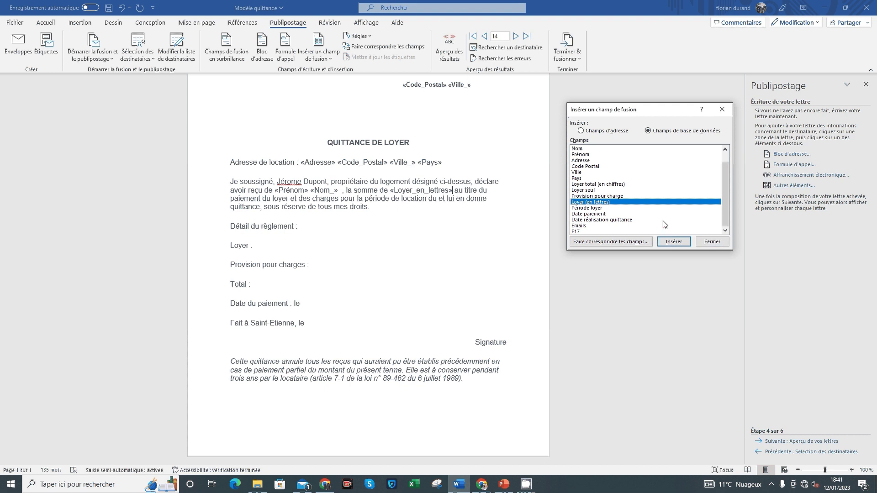
{"action": "left_click", "coordinate": [609, 185]}
{"action": "double_click", "coordinate": [608, 184]}
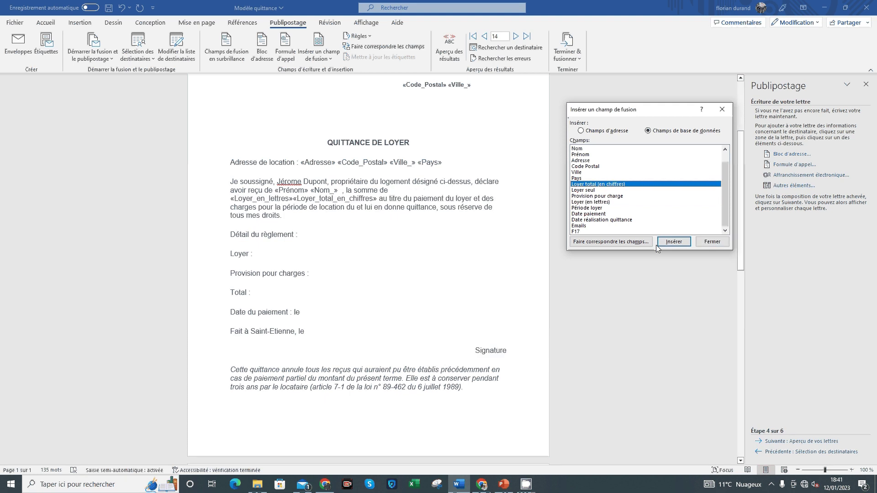
{"action": "left_click", "coordinate": [700, 242]}
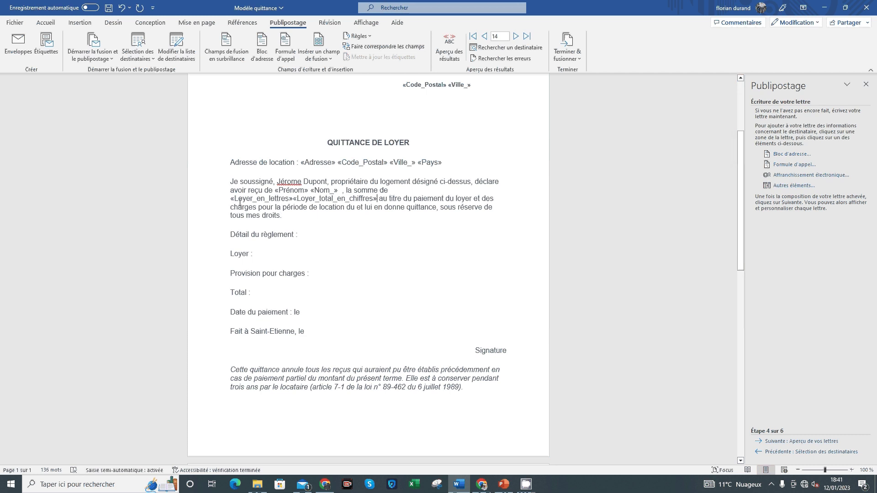
- Separate the two rent amount fields with a space and enclose the Loyer total (en chiffres) field in parentheses
{"action": "left_click", "coordinate": [295, 200]}
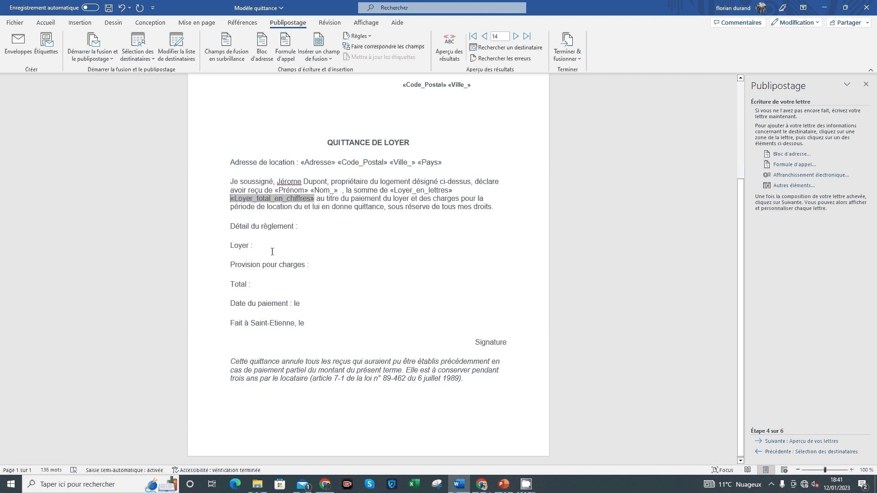
{"action": "left_click", "coordinate": [315, 200]}
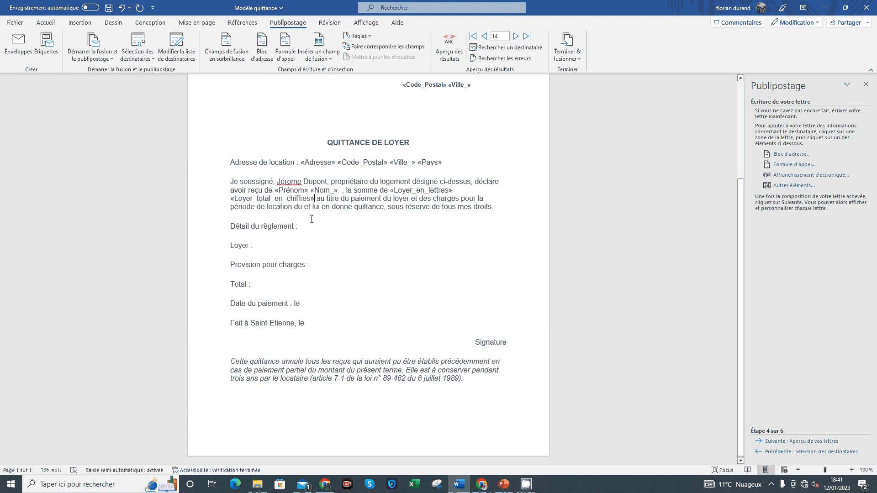
{"action": "type", "text": ")"}
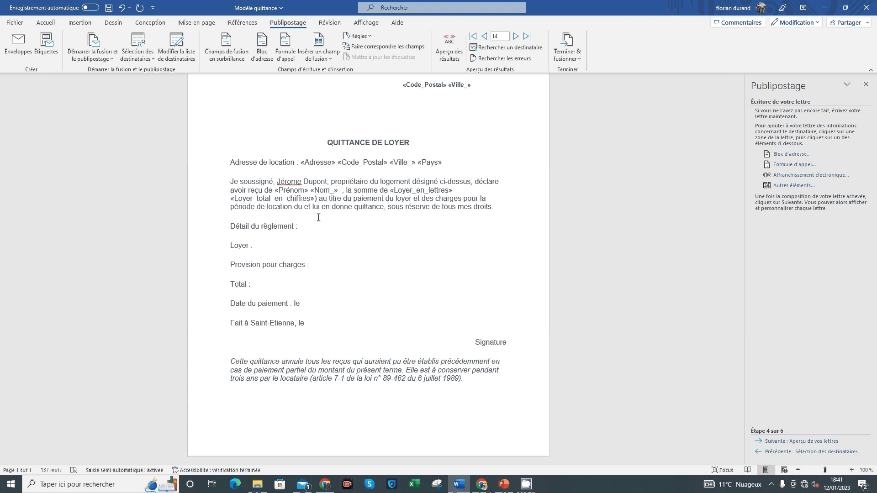
{"action": "left_click", "coordinate": [228, 198]}
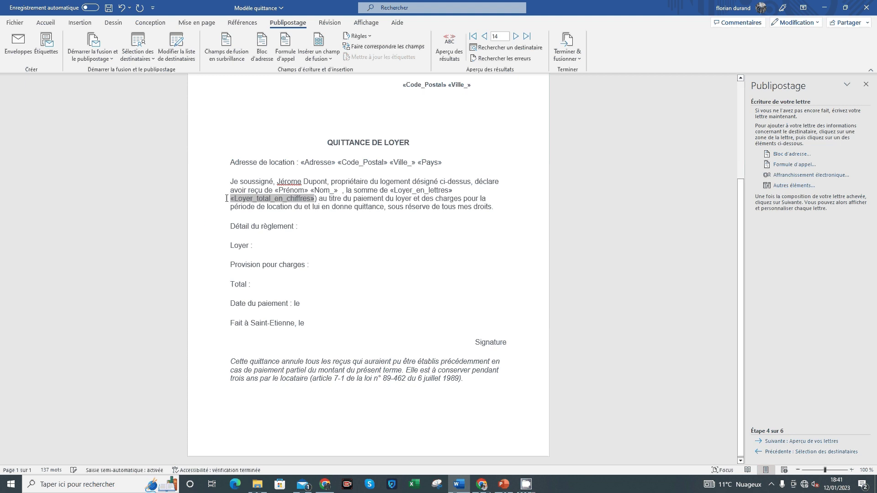
{"action": "type", "text": "("}
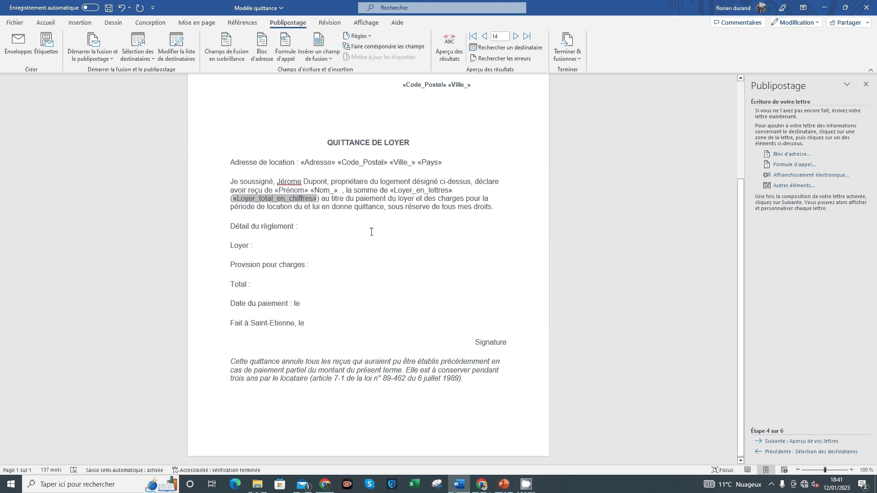
- Insert the Période loyer merge field after "période de location du" in the declaration paragraph
{"action": "left_click", "coordinate": [415, 199]}
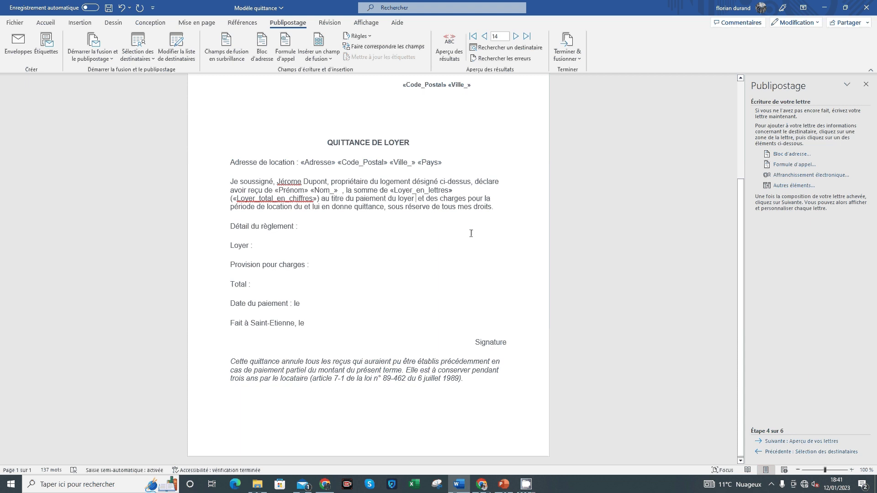
{"action": "key", "text": "BackSpace"}
{"action": "left_click", "coordinate": [302, 206]}
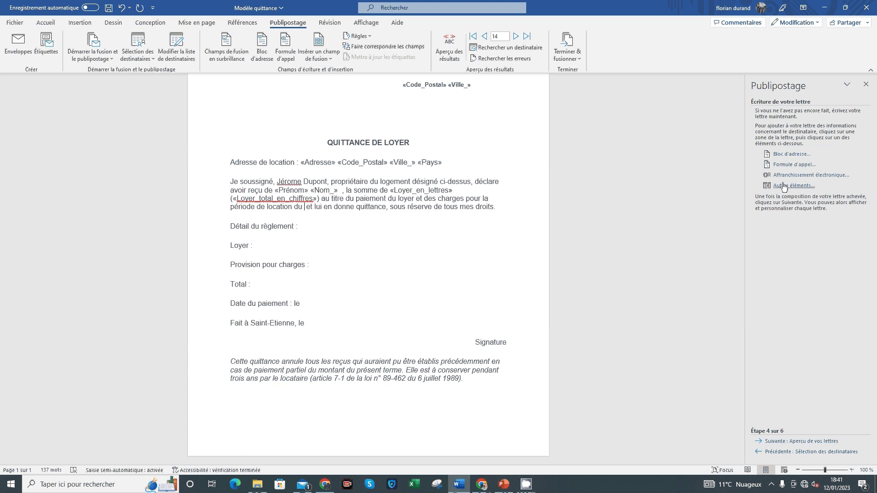
{"action": "key", "text": "alt+shift+f"}
{"action": "left_click", "coordinate": [647, 209]}
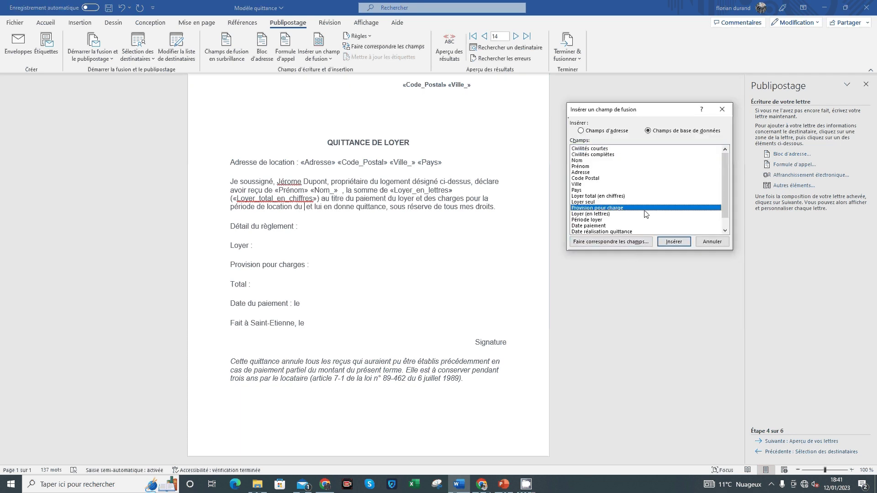
{"action": "scroll", "coordinate": [647, 212], "scroll_direction": "down", "scroll_amount": 1}
{"action": "left_click", "coordinate": [593, 209]}
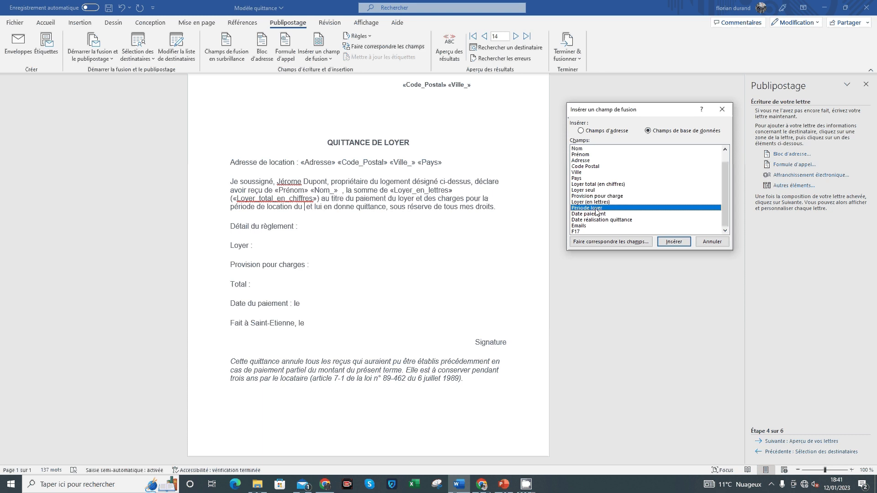
{"action": "left_click", "coordinate": [674, 241]}
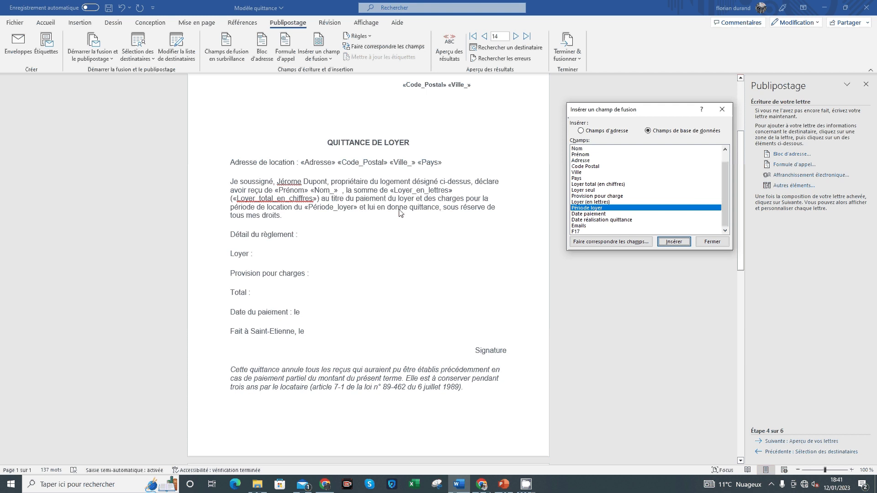
{"action": "left_click", "coordinate": [712, 242]}
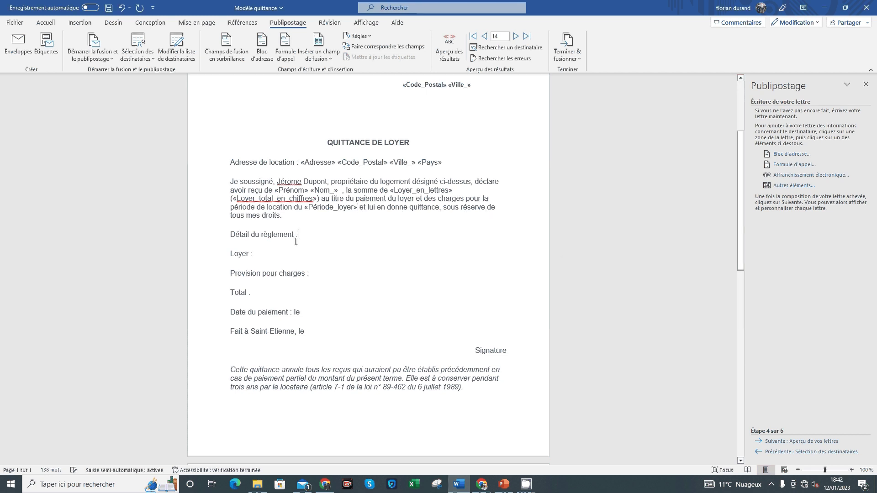
- Insert the Loyer seul merge field after "Loyer :" in the payment details
{"action": "left_click", "coordinate": [254, 254]}
{"action": "left_click", "coordinate": [794, 186]}
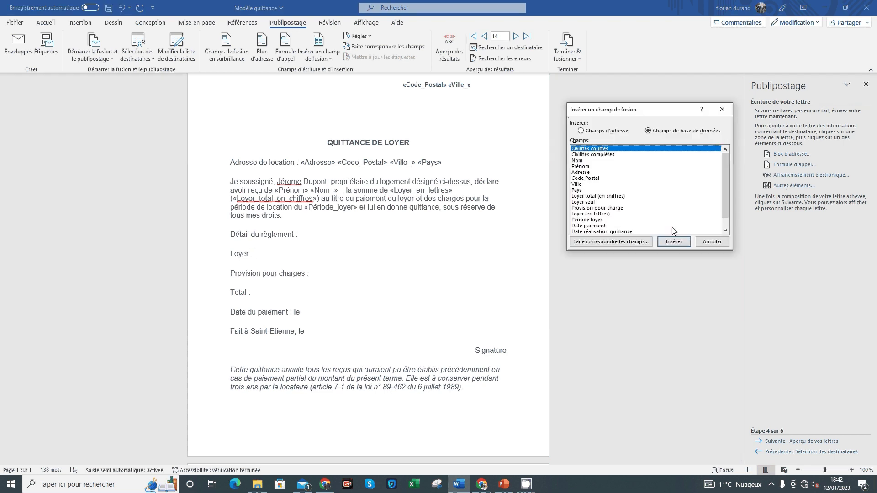
{"action": "left_click", "coordinate": [609, 209]}
{"action": "scroll", "coordinate": [608, 211], "scroll_direction": "down", "scroll_amount": 1}
{"action": "left_click", "coordinate": [598, 191]}
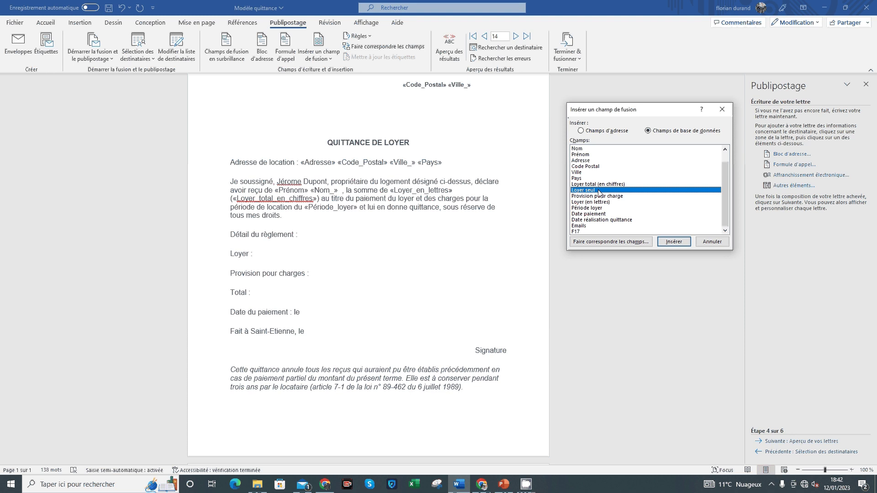
{"action": "left_click", "coordinate": [673, 242]}
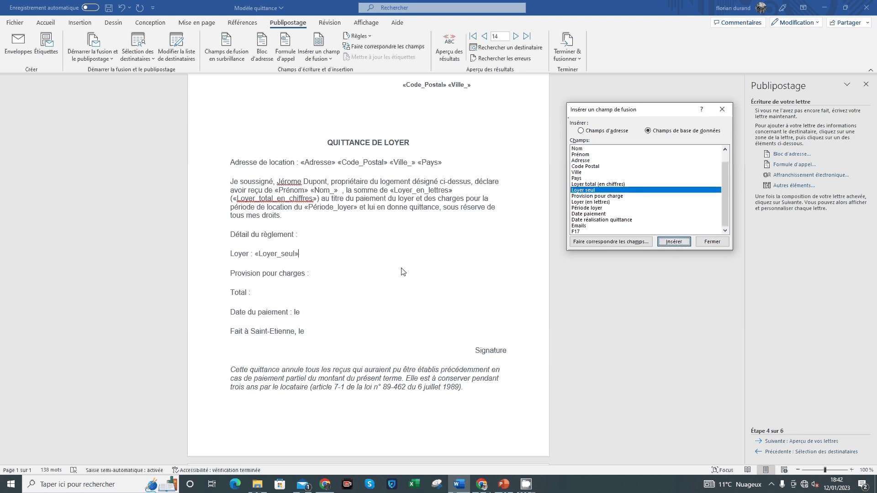
{"action": "left_click", "coordinate": [713, 241]}
- Insert the Provision pour charge merge field after "Provision pour charges :" in the payment details
{"action": "left_click", "coordinate": [334, 275]}
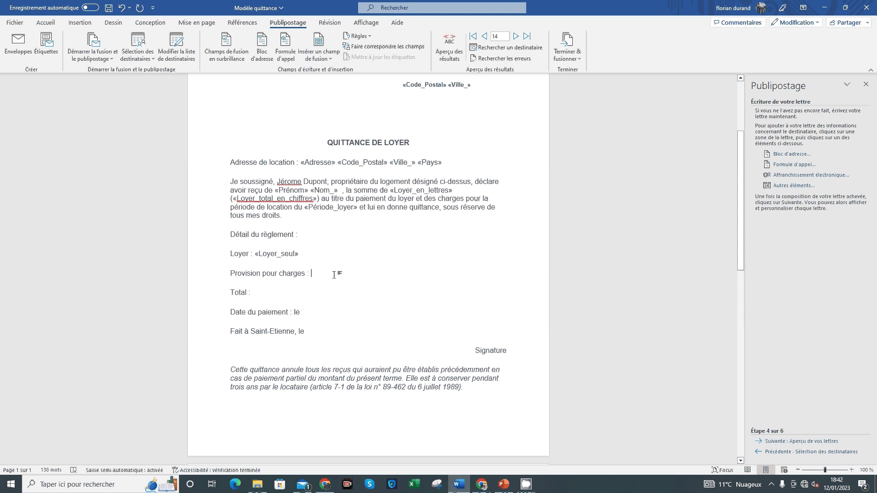
{"action": "left_click", "coordinate": [794, 186]}
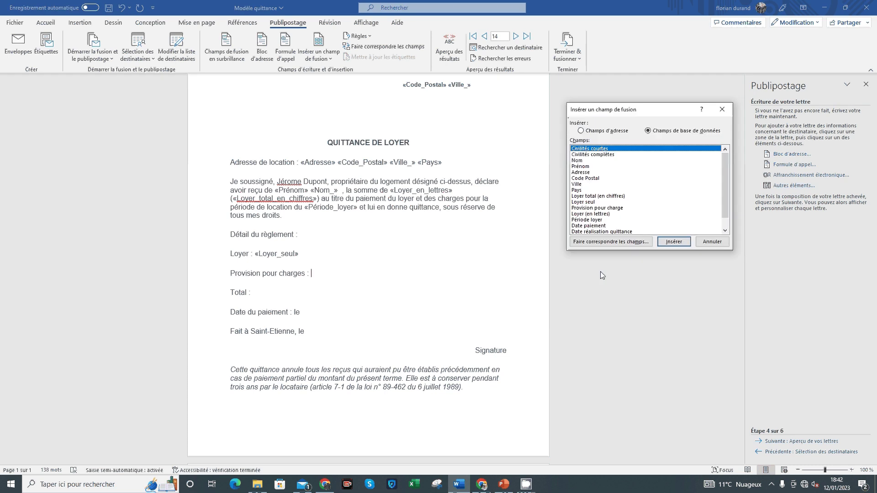
{"action": "scroll", "coordinate": [726, 199], "scroll_direction": "down", "scroll_amount": 1}
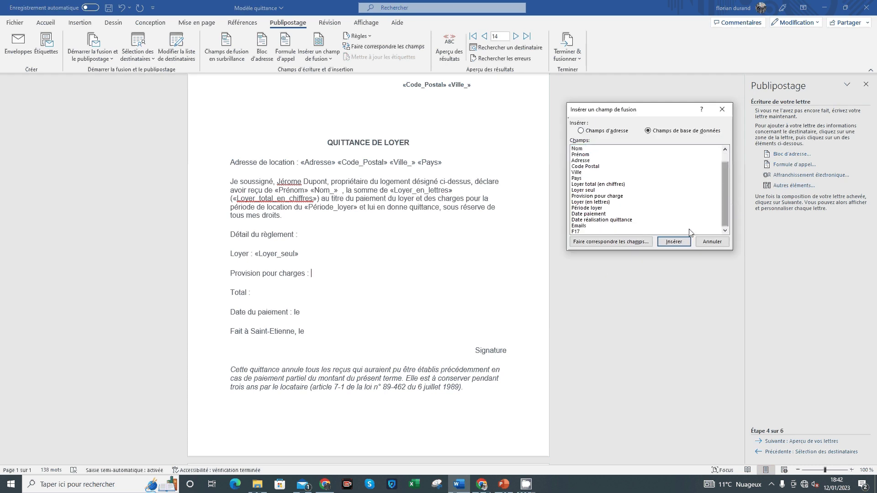
{"action": "left_click", "coordinate": [632, 219]}
{"action": "left_click", "coordinate": [604, 208]}
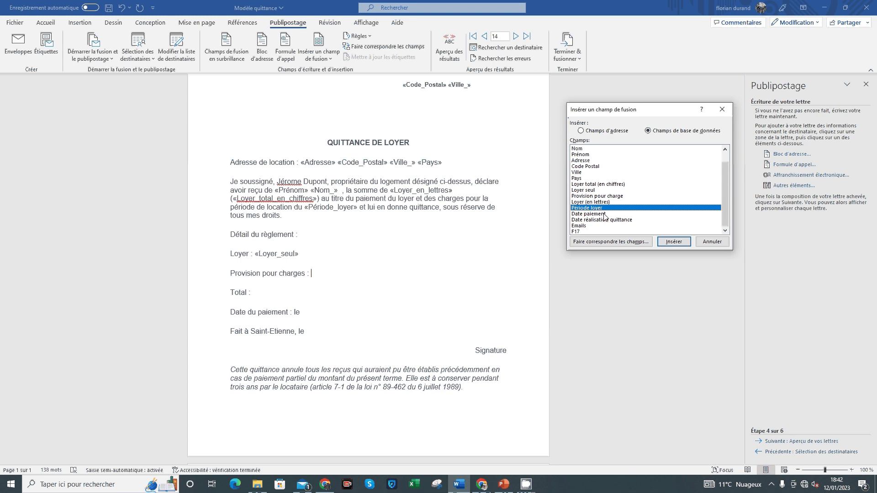
{"action": "left_click", "coordinate": [596, 203]}
{"action": "left_click", "coordinate": [606, 196]}
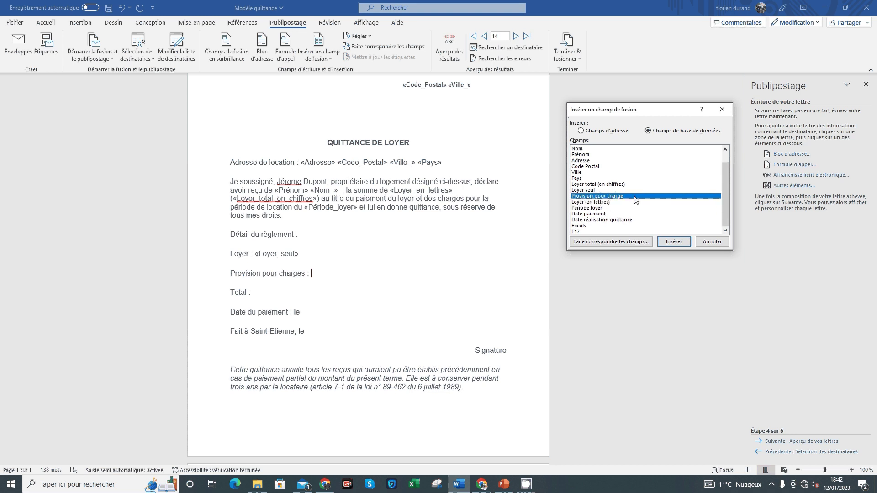
{"action": "left_click", "coordinate": [674, 242]}
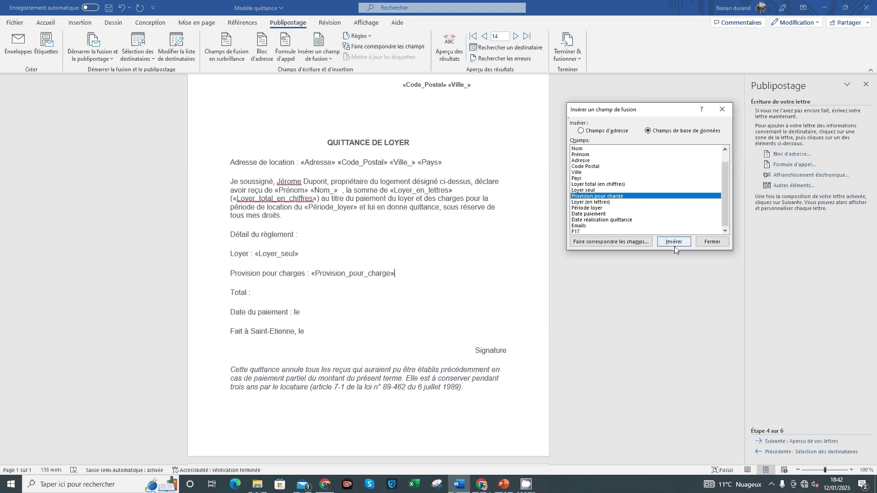
{"action": "left_click", "coordinate": [713, 242]}
- Insert the Loyer total (en chiffres) merge field after "Total :" in the payment details
{"action": "left_click", "coordinate": [289, 294]}
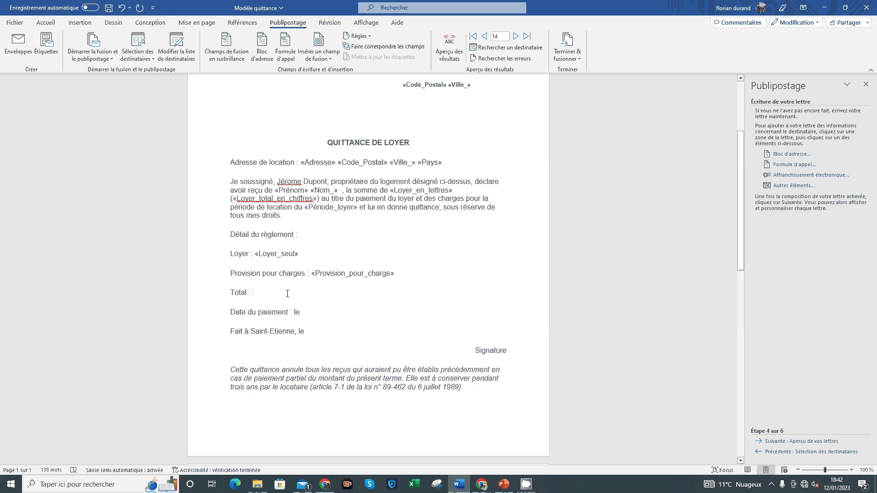
{"action": "left_click", "coordinate": [801, 188]}
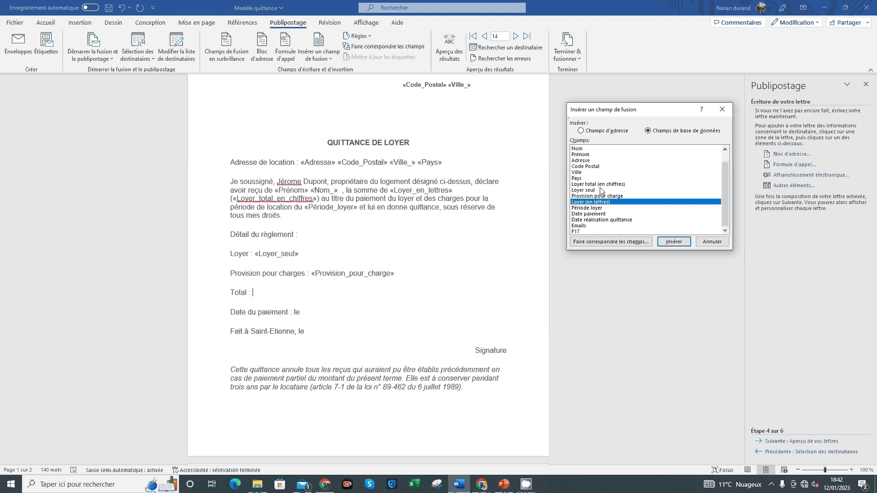
{"action": "left_click", "coordinate": [611, 184]}
{"action": "left_click", "coordinate": [674, 242]}
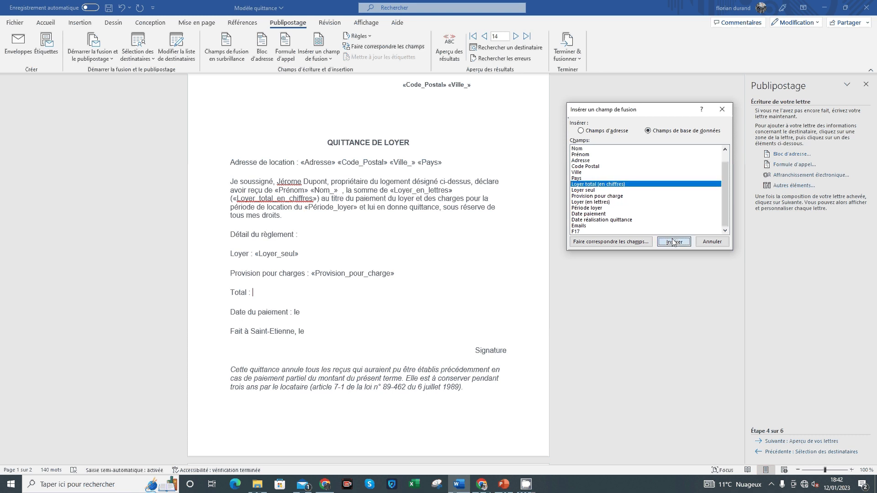
{"action": "left_click", "coordinate": [712, 242]}
- Insert the Date paiement merge field after "Date du paiement : le" in the payment details
{"action": "left_click", "coordinate": [794, 186]}
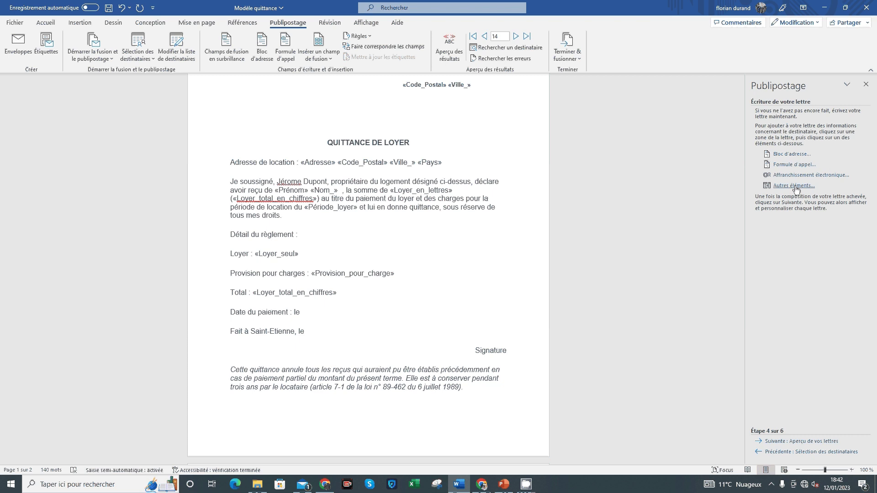
{"action": "left_click", "coordinate": [605, 215]}
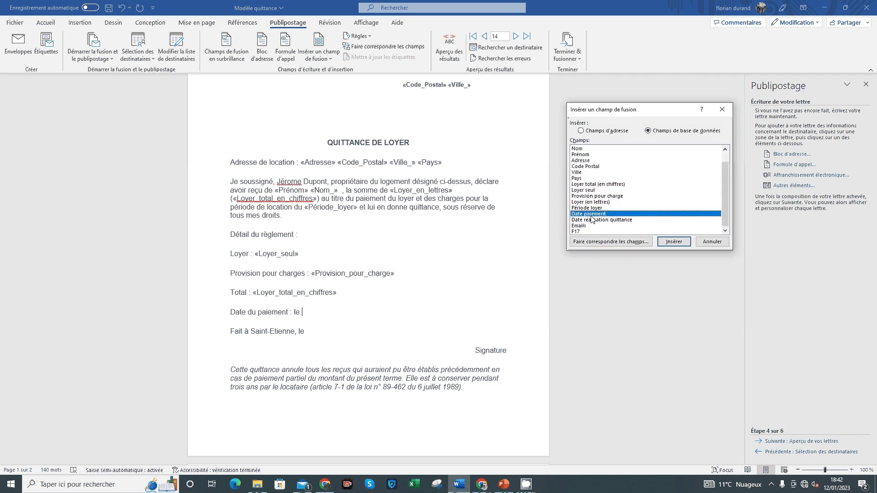
{"action": "left_click", "coordinate": [684, 243]}
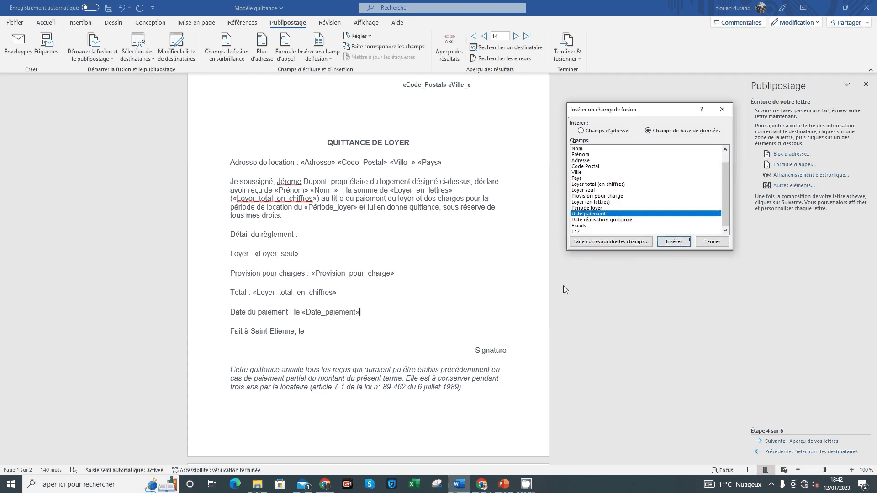
{"action": "left_click", "coordinate": [707, 243]}
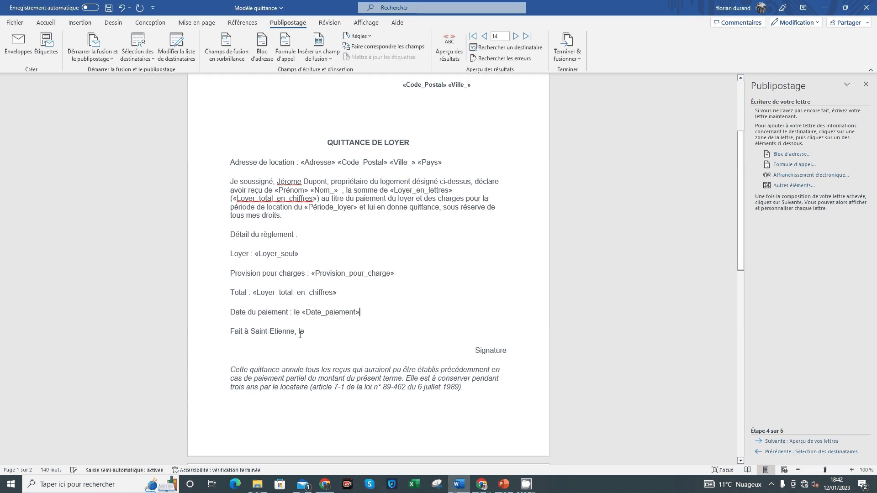
- Insert the Date réalisation quittance merge field after "Fait à Saint-Etienne, le"
{"action": "left_click", "coordinate": [787, 186]}
{"action": "left_click_drag", "start_coordinate": [725, 197], "coordinate": [725, 213]}
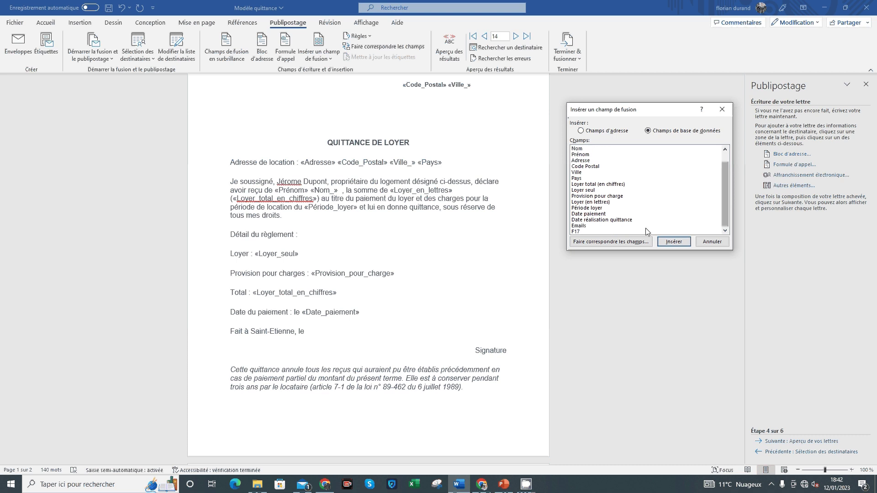
{"action": "left_click", "coordinate": [601, 220]}
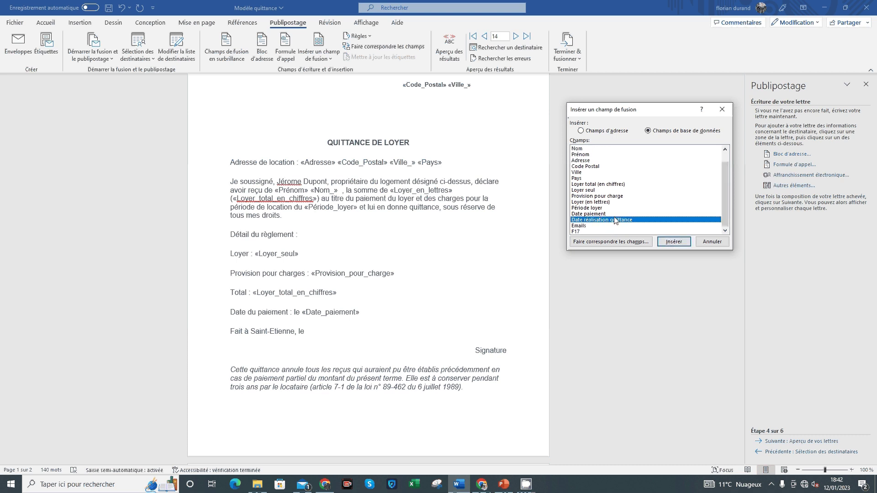
{"action": "left_click", "coordinate": [681, 243]}
{"action": "left_click", "coordinate": [713, 242]}
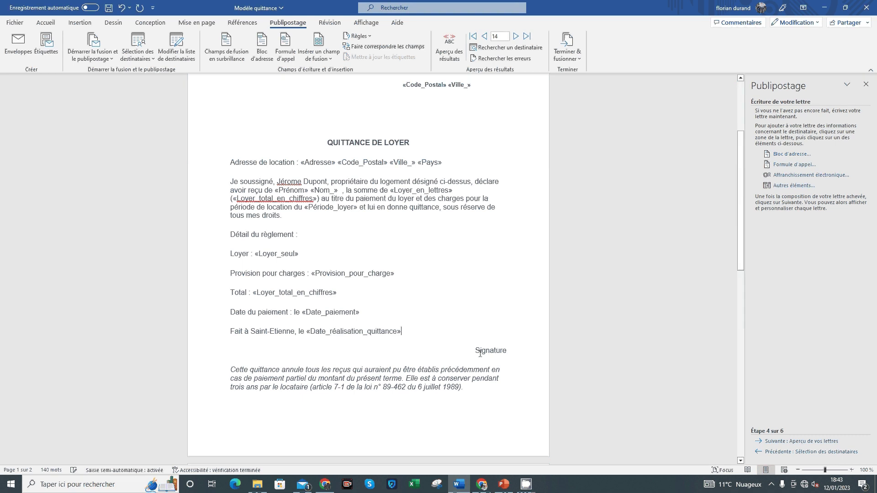
- Delete one empty line above the QUITTANCE DE LOYER heading to tighten the page layout
{"action": "scroll", "coordinate": [475, 350], "scroll_direction": "down", "scroll_amount": 5}
{"action": "scroll", "coordinate": [484, 299], "scroll_direction": "up", "scroll_amount": 4}
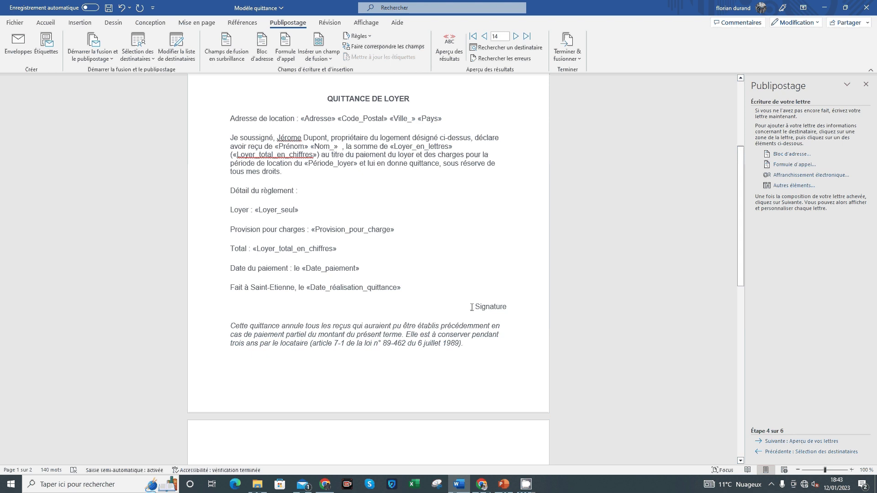
{"action": "scroll", "coordinate": [507, 313], "scroll_direction": "up", "scroll_amount": 4}
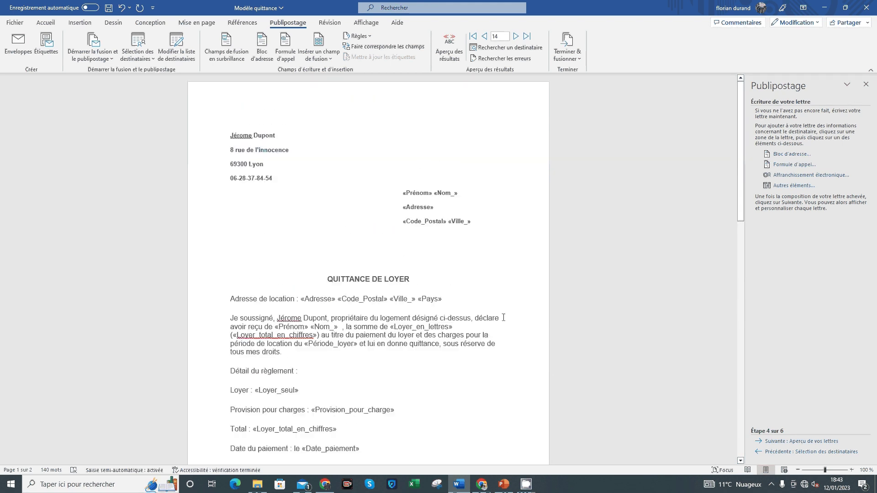
{"action": "left_click", "coordinate": [325, 264]}
{"action": "key", "text": "BackSpace"}
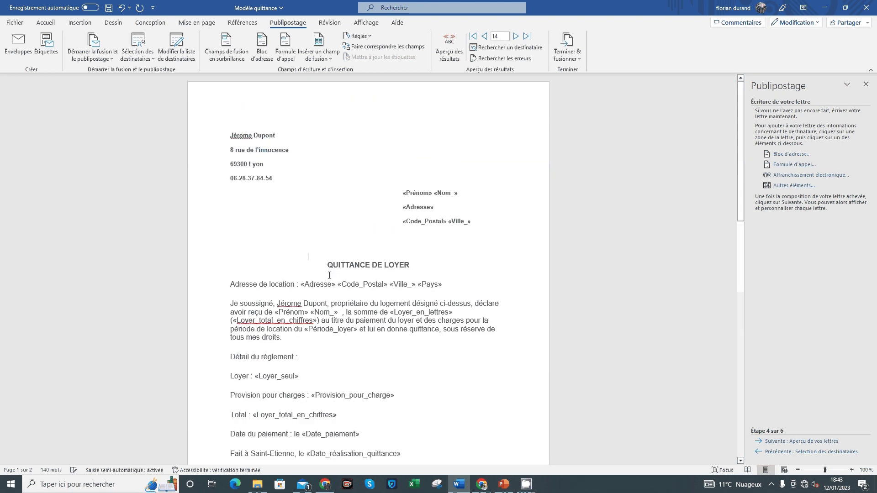
{"action": "scroll", "coordinate": [337, 290], "scroll_direction": "down", "scroll_amount": 3}
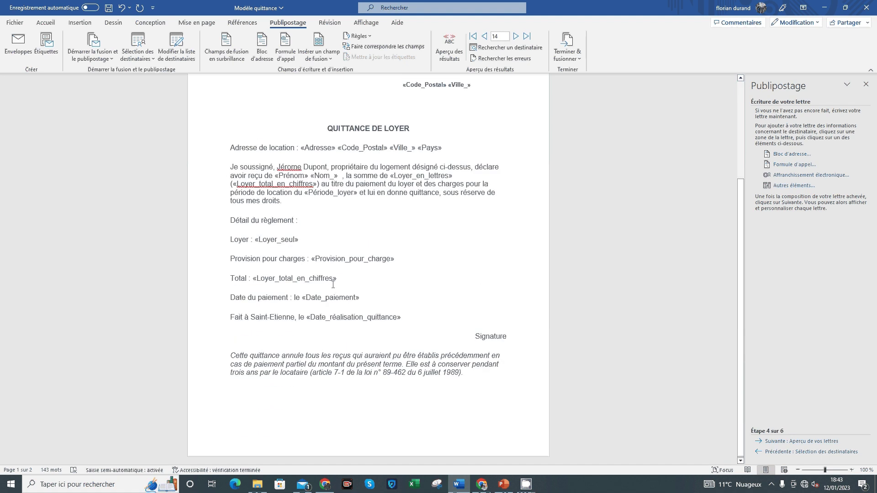
{"action": "scroll", "coordinate": [336, 288], "scroll_direction": "up", "scroll_amount": 3}
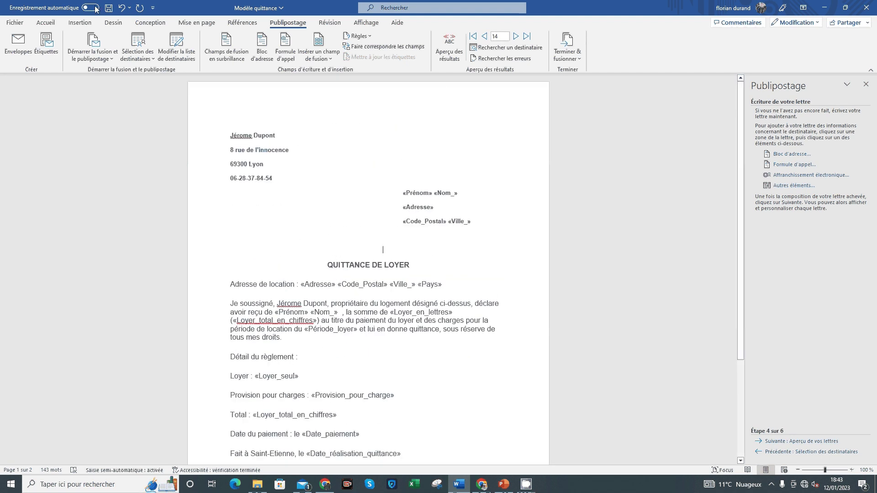
- Save the receipt template and advance the mail merge wizard to the letter preview
{"action": "left_click", "coordinate": [109, 8]}
{"action": "scroll", "coordinate": [298, 224], "scroll_direction": "down", "scroll_amount": 3}
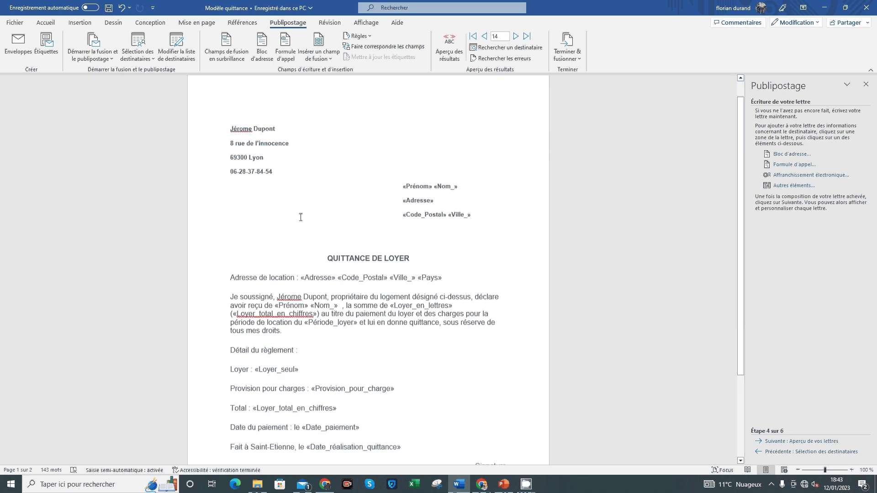
{"action": "scroll", "coordinate": [298, 229], "scroll_direction": "up", "scroll_amount": 3}
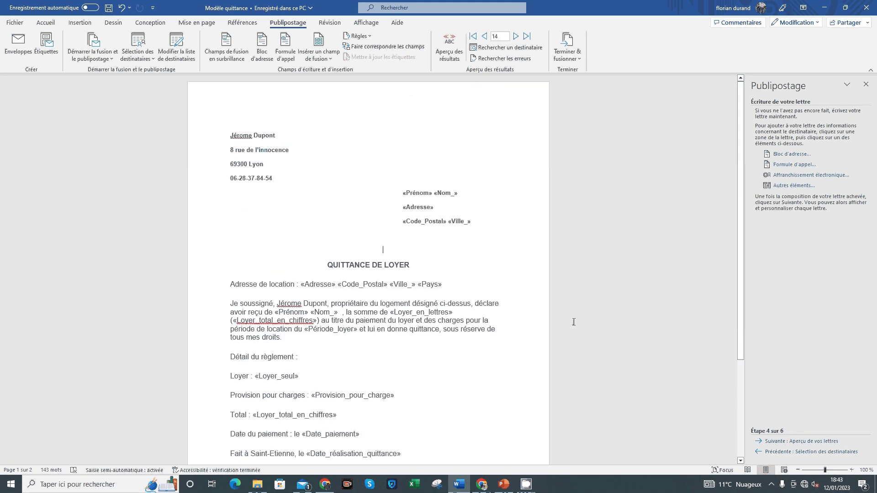
{"action": "scroll", "coordinate": [407, 328], "scroll_direction": "down", "scroll_amount": 3}
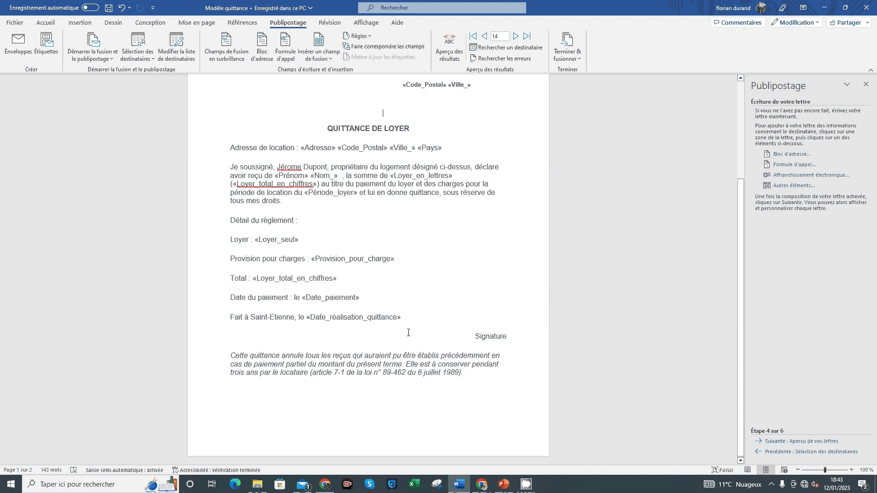
{"action": "scroll", "coordinate": [409, 335], "scroll_direction": "up", "scroll_amount": 3}
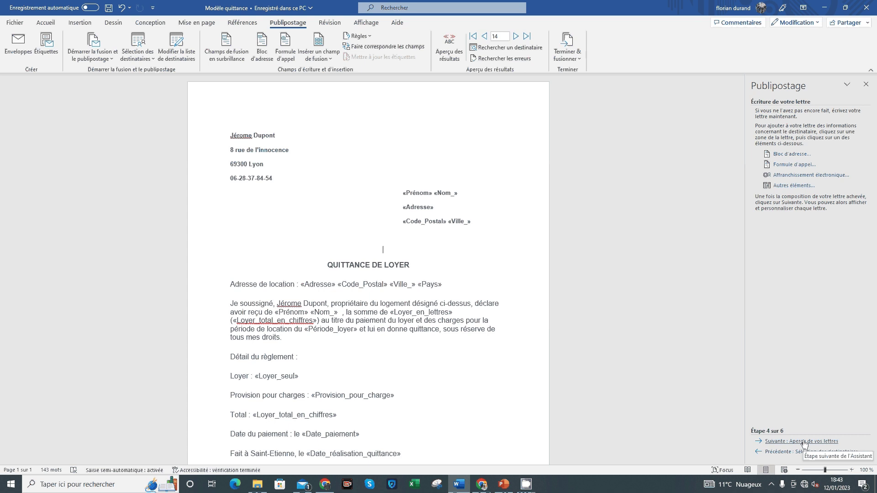
{"action": "left_click", "coordinate": [804, 442]}
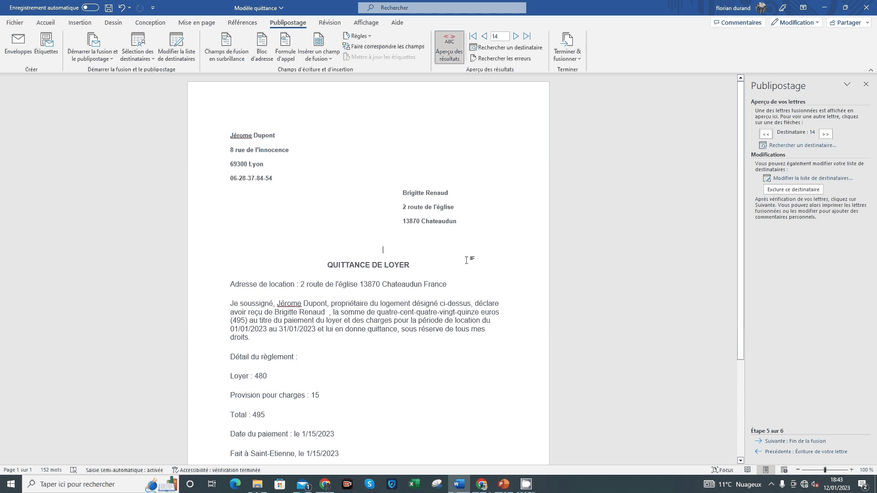
- Add a € sign after the total amount in parentheses in the declaration paragraph
{"action": "scroll", "coordinate": [329, 229], "scroll_direction": "down", "scroll_amount": 3}
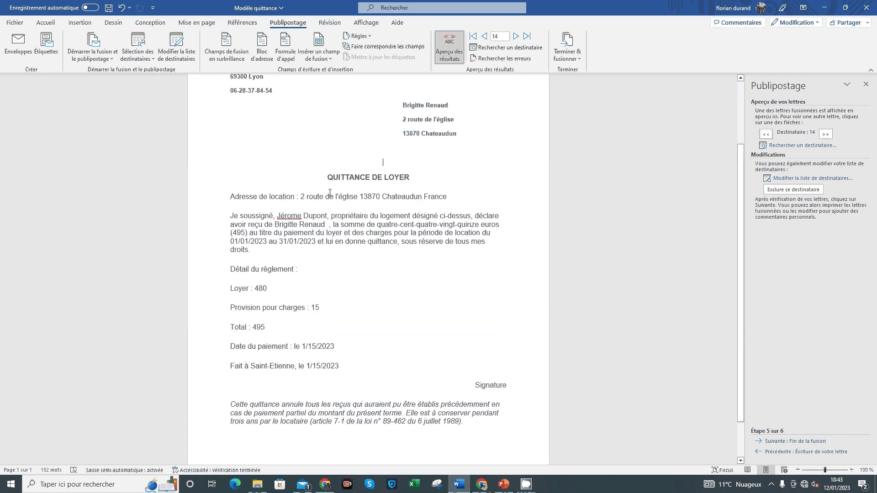
{"action": "left_click", "coordinate": [262, 215]}
{"action": "left_click", "coordinate": [246, 233]}
{"action": "type", "text": "€"}
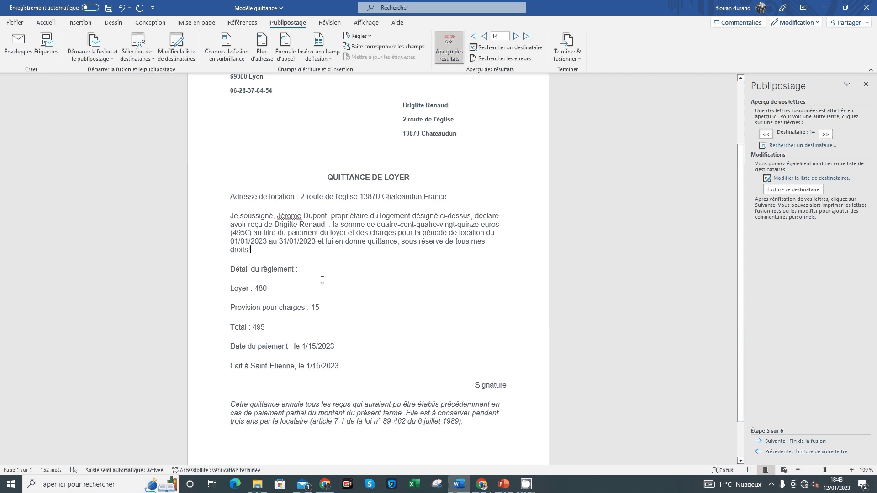
- Add a € sign after the Loyer, Provision pour charges and Total amounts in the payment details
{"action": "left_click", "coordinate": [283, 289]}
{"action": "type", "text": "€"}
{"action": "left_click", "coordinate": [337, 310]}
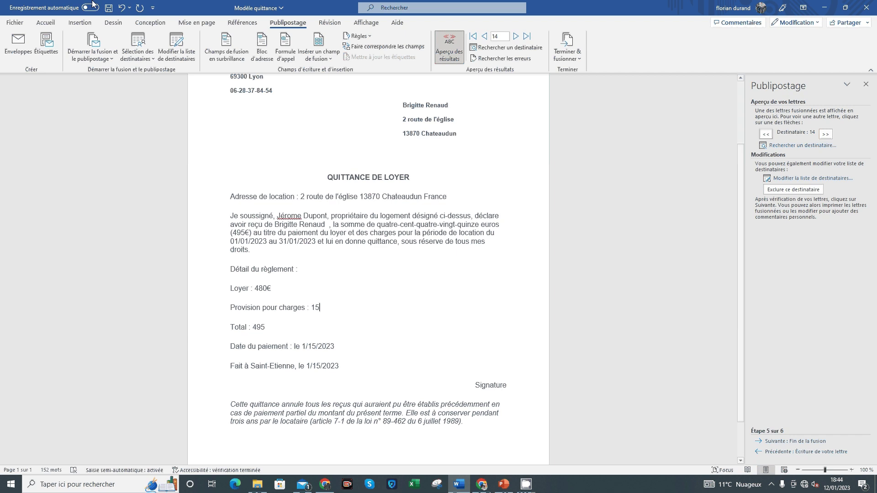
{"action": "left_click", "coordinate": [46, 23]}
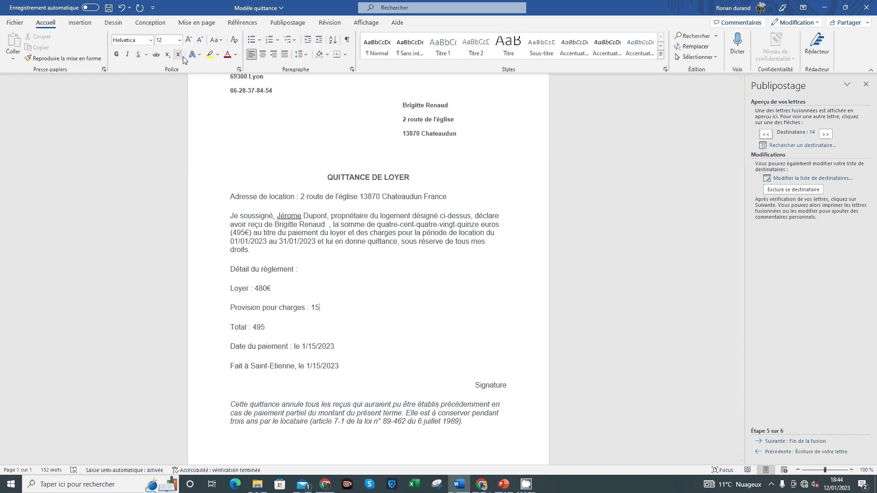
{"action": "left_click", "coordinate": [287, 326]}
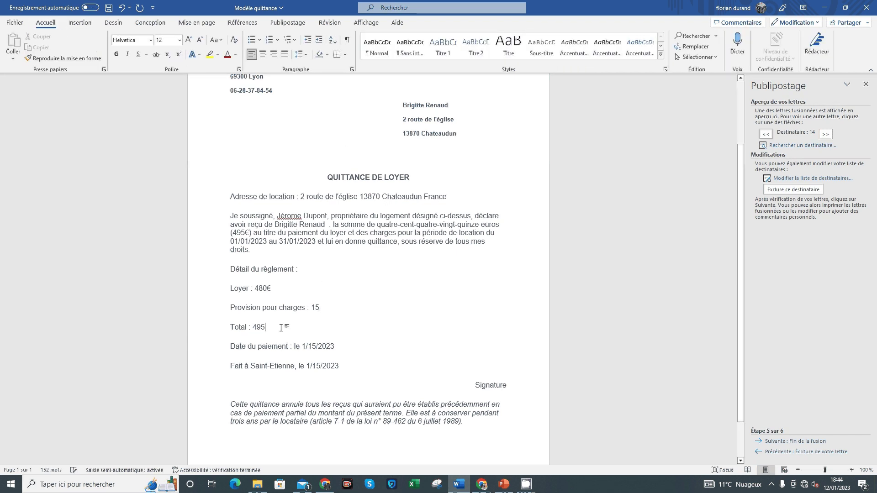
{"action": "left_click", "coordinate": [333, 310]}
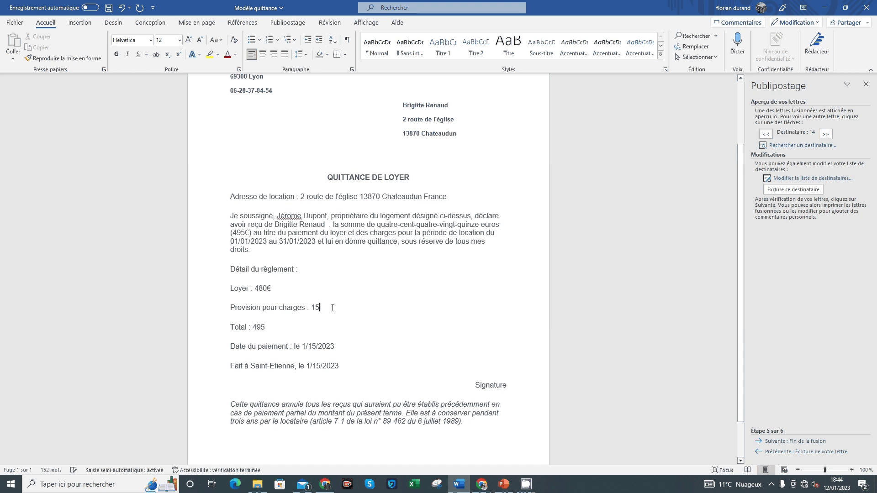
{"action": "left_click", "coordinate": [273, 328]}
{"action": "type", "text": "€"}
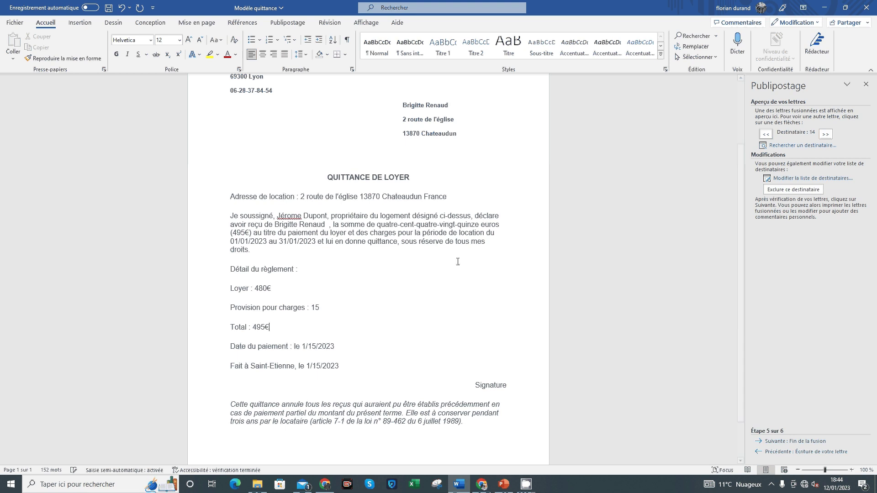
{"action": "left_click", "coordinate": [340, 307]}
{"action": "type", "text": "€"}
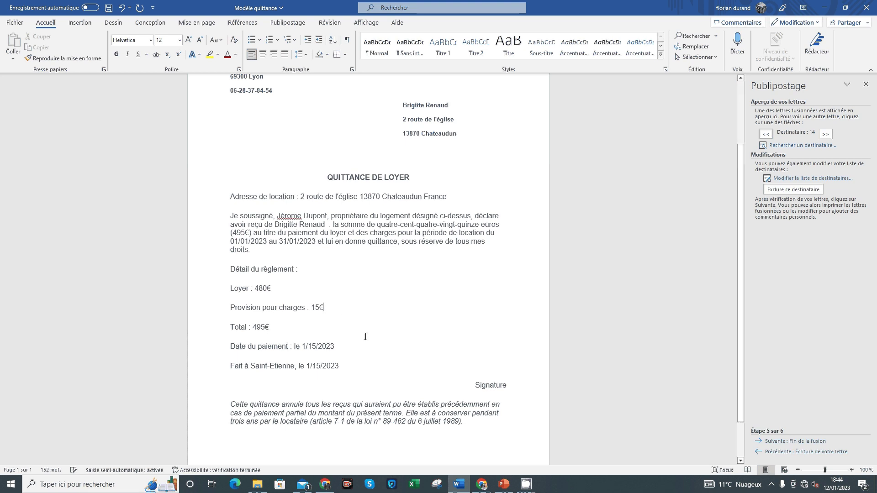
{"action": "left_click", "coordinate": [338, 347]}
{"action": "left_click", "coordinate": [315, 370]}
{"action": "left_click", "coordinate": [314, 347]}
{"action": "left_click", "coordinate": [357, 350]}
{"action": "scroll", "coordinate": [362, 368], "scroll_direction": "up", "scroll_amount": 3}
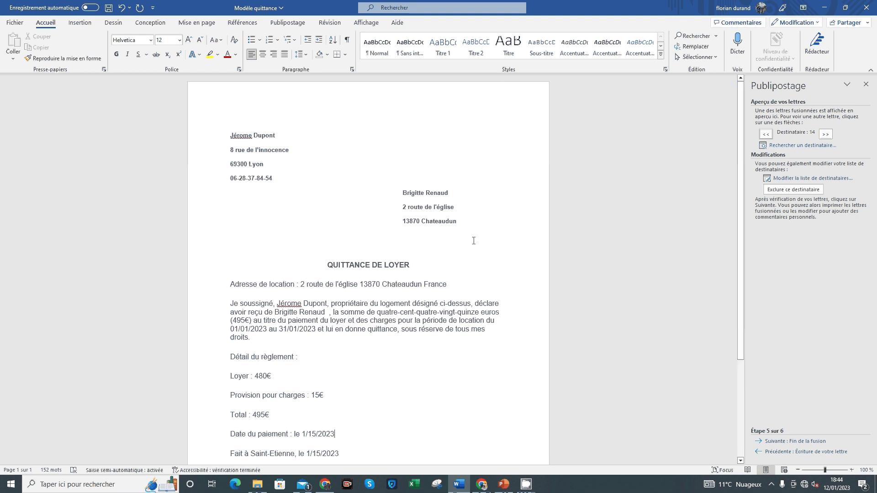
- Check the merged receipts by paging the preview back from recipient 14 to recipient 1
{"action": "left_click", "coordinate": [768, 134]}
{"action": "left_click", "coordinate": [768, 135]}
{"action": "left_click", "coordinate": [767, 135]}
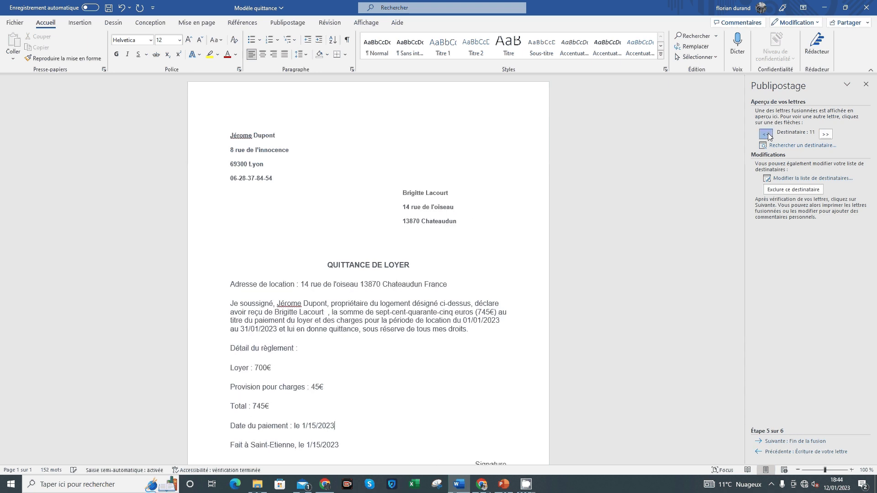
{"action": "left_click", "coordinate": [768, 135]}
{"action": "left_click", "coordinate": [768, 135]}
{"action": "left_click", "coordinate": [767, 134]}
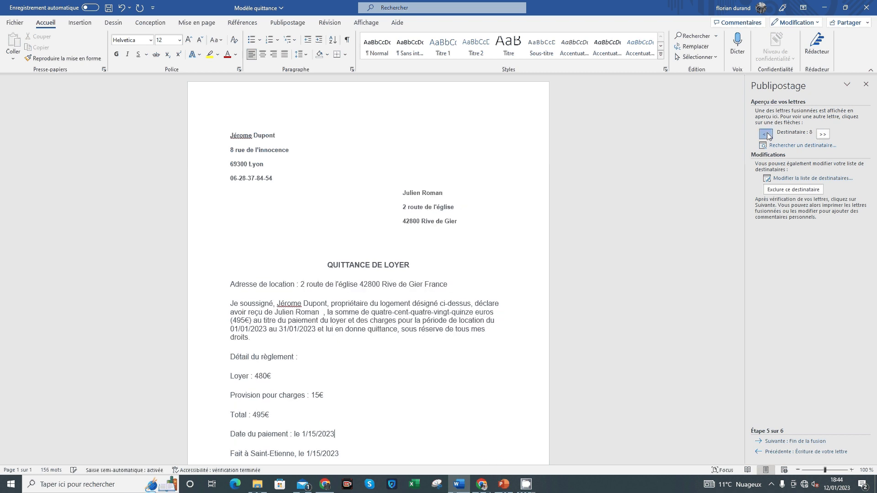
{"action": "left_click", "coordinate": [767, 135]}
{"action": "left_click", "coordinate": [768, 135]}
{"action": "left_click", "coordinate": [768, 134]}
{"action": "left_click", "coordinate": [768, 135]}
{"action": "left_click", "coordinate": [768, 134]}
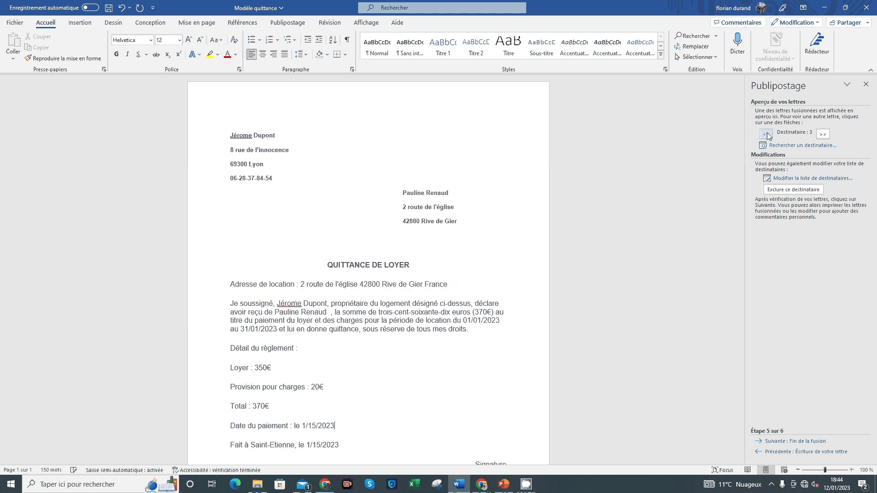
{"action": "left_click", "coordinate": [767, 135]}
{"action": "left_click", "coordinate": [767, 135]}
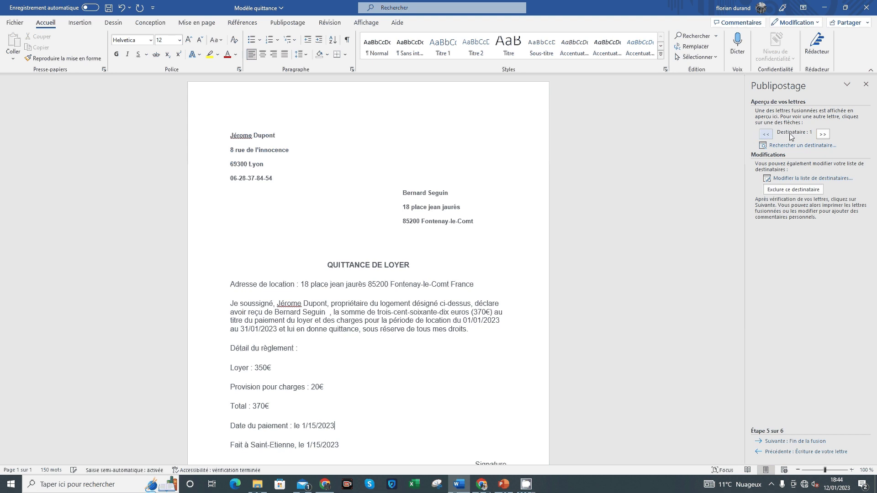
- Preview the next few recipients' receipts, return to recipient 1 and bring up the mail merge commands
{"action": "left_click", "coordinate": [822, 135]}
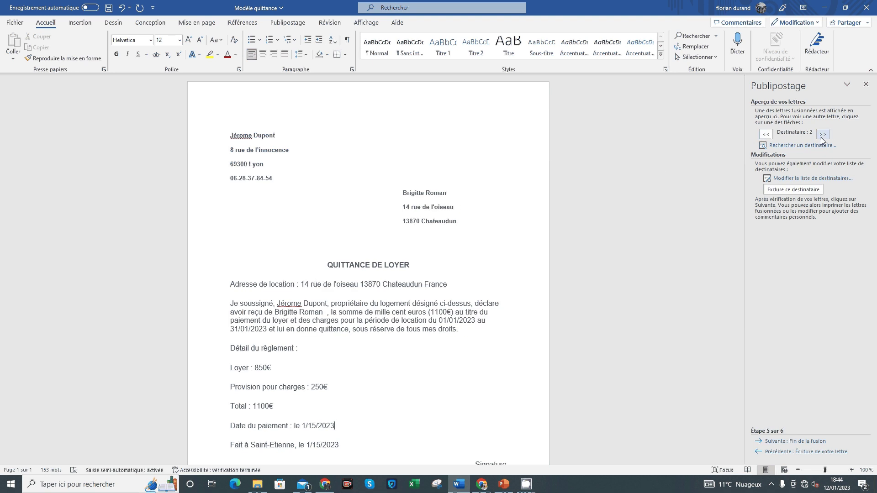
{"action": "left_click", "coordinate": [766, 134]}
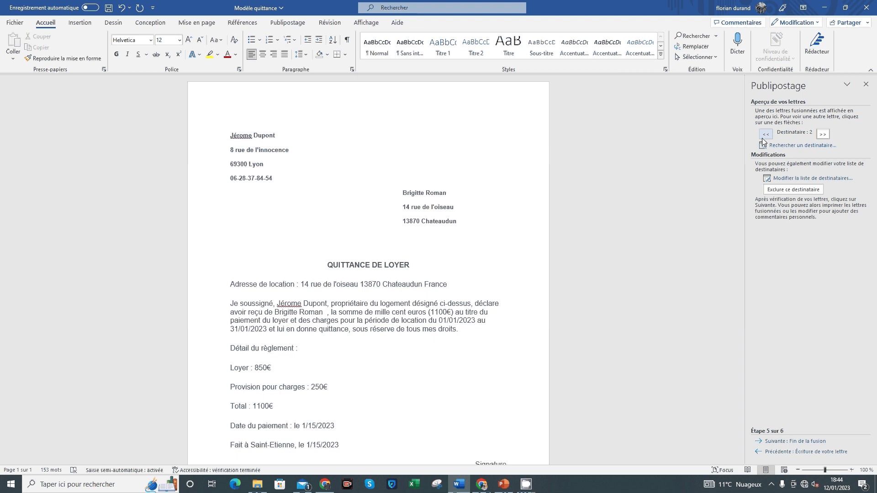
{"action": "left_click", "coordinate": [823, 135]}
{"action": "left_click", "coordinate": [823, 135]}
{"action": "left_click", "coordinate": [823, 135]}
{"action": "left_click", "coordinate": [823, 135]}
{"action": "left_click", "coordinate": [823, 135]}
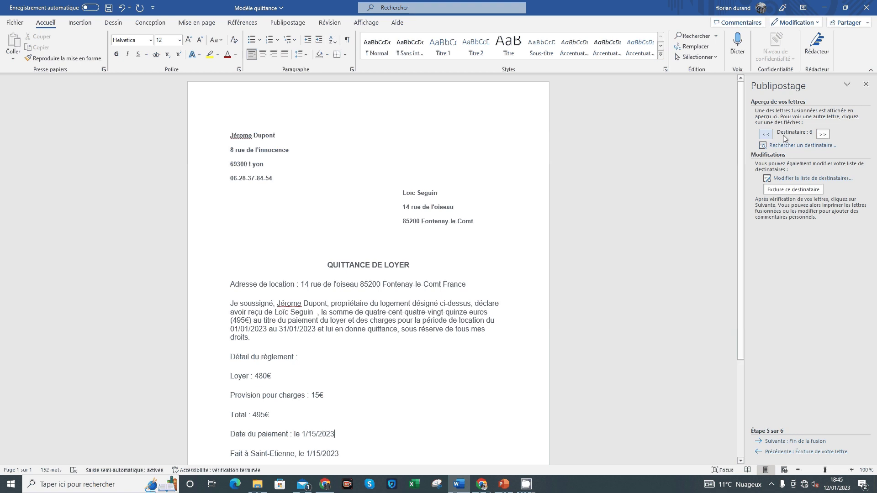
{"action": "left_click", "coordinate": [770, 135]}
{"action": "left_click", "coordinate": [769, 135]}
{"action": "left_click", "coordinate": [770, 136]}
{"action": "left_click", "coordinate": [771, 136]}
{"action": "left_click", "coordinate": [770, 137]}
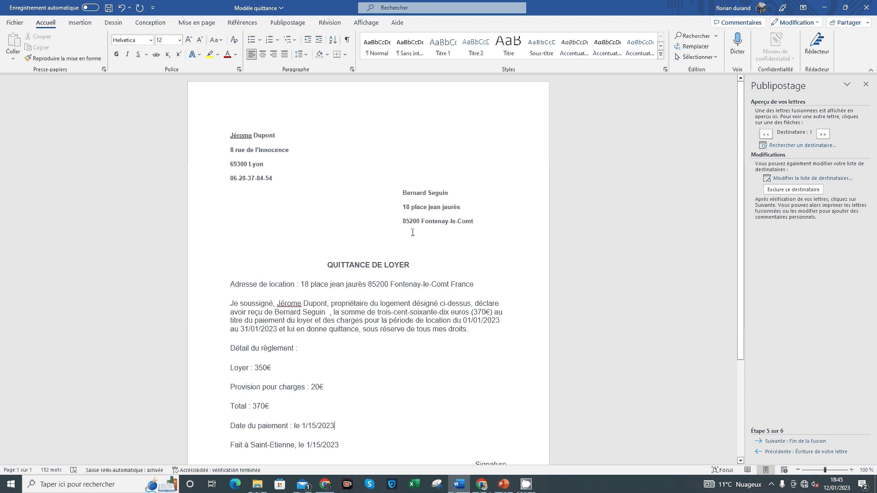
{"action": "left_click", "coordinate": [292, 22]}
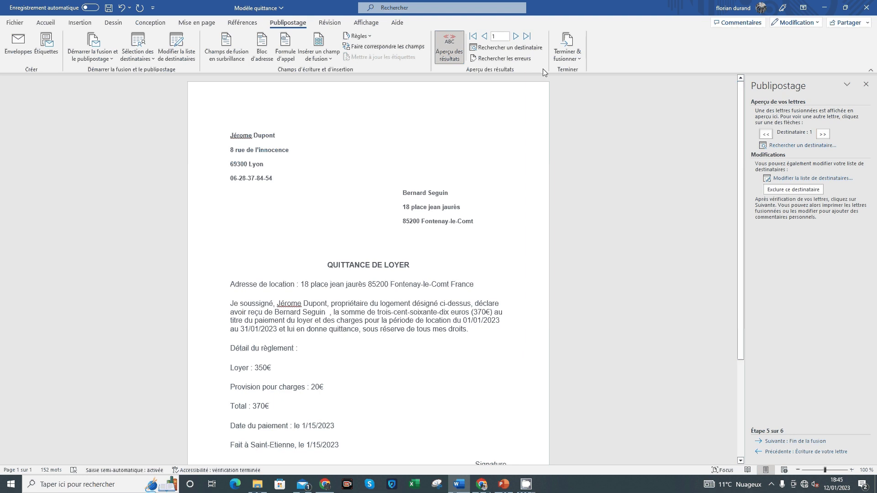
- Start merging the receipts to e-mail messages and choose the Emails field as the recipient address
{"action": "left_click", "coordinate": [568, 59]}
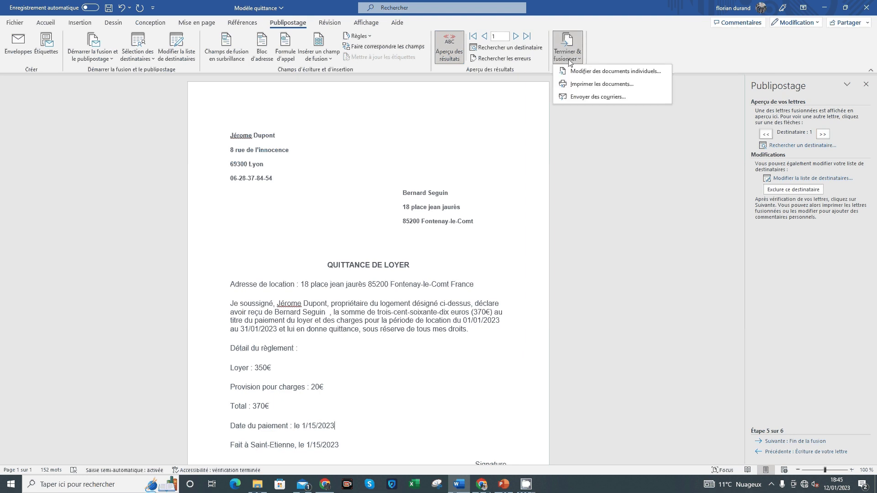
{"action": "left_click", "coordinate": [597, 97]}
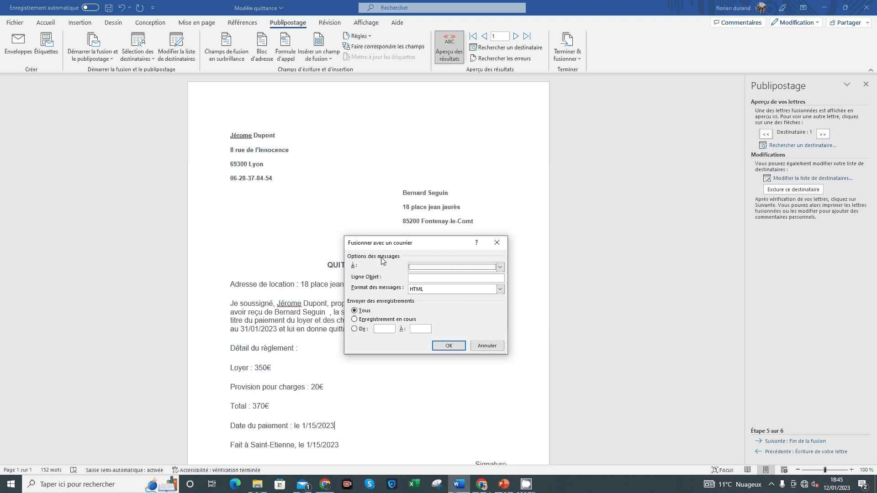
{"action": "left_click", "coordinate": [451, 265]}
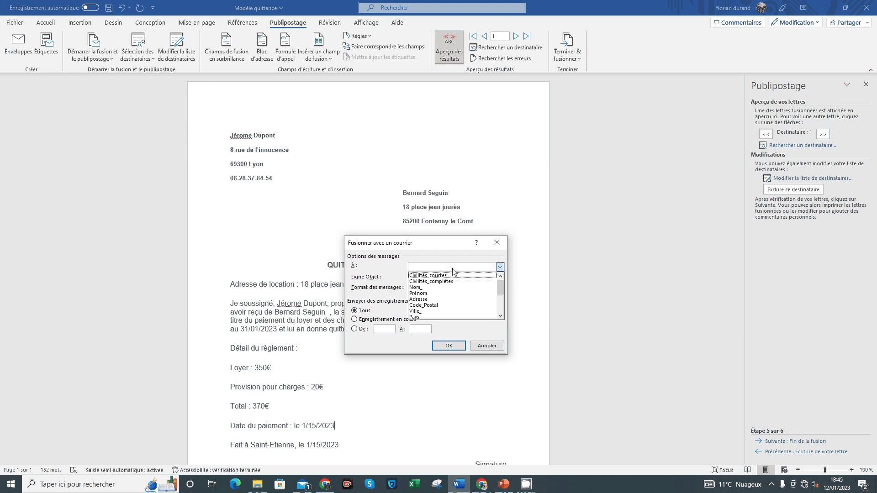
{"action": "scroll", "coordinate": [453, 300], "scroll_direction": "down", "scroll_amount": 2}
{"action": "scroll", "coordinate": [450, 302], "scroll_direction": "down", "scroll_amount": 1}
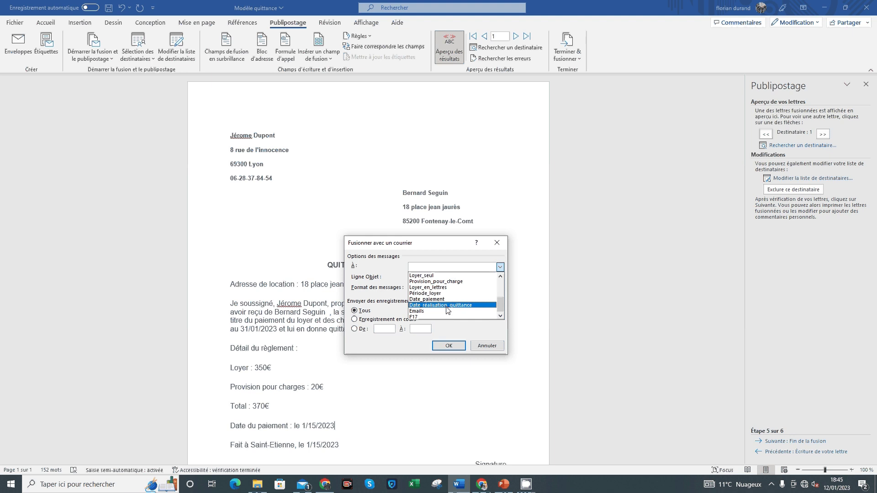
{"action": "left_click", "coordinate": [441, 313]}
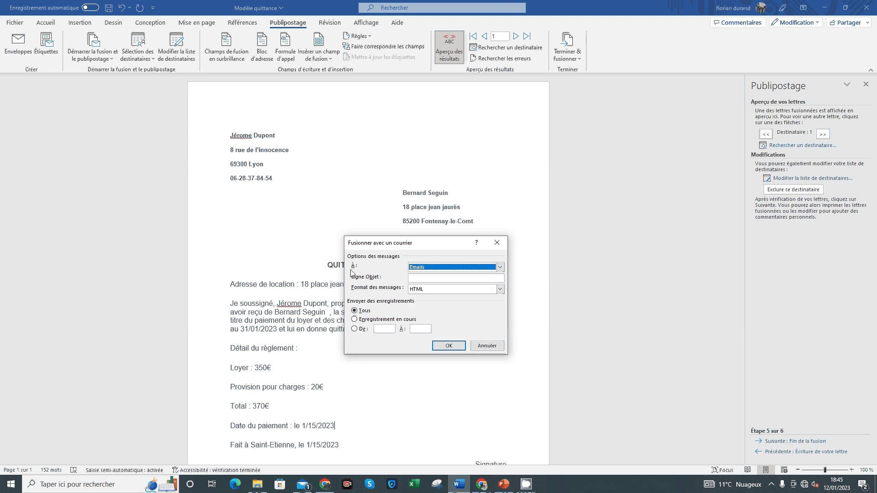
- Enter Quittance 01.2023 as the subject line of the merged e-mails
{"action": "left_click", "coordinate": [422, 278]}
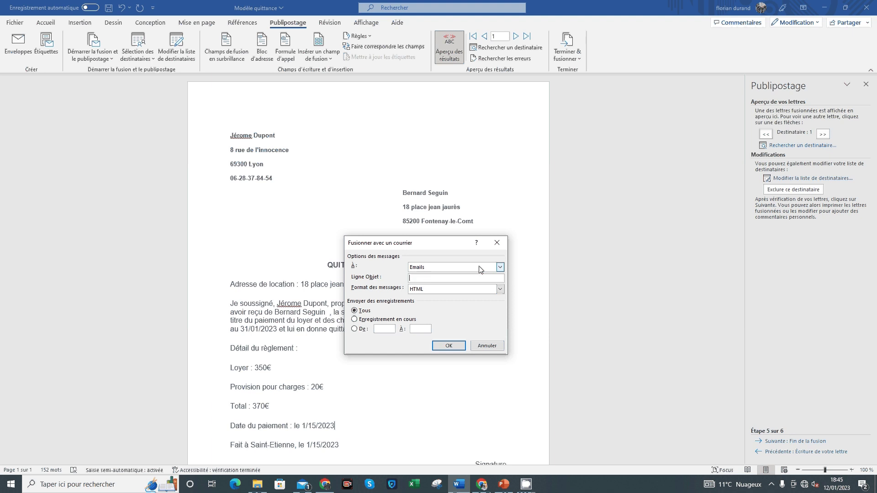
{"action": "type", "text": "Quittance 01.2023"}
{"action": "key", "text": "Tab"}
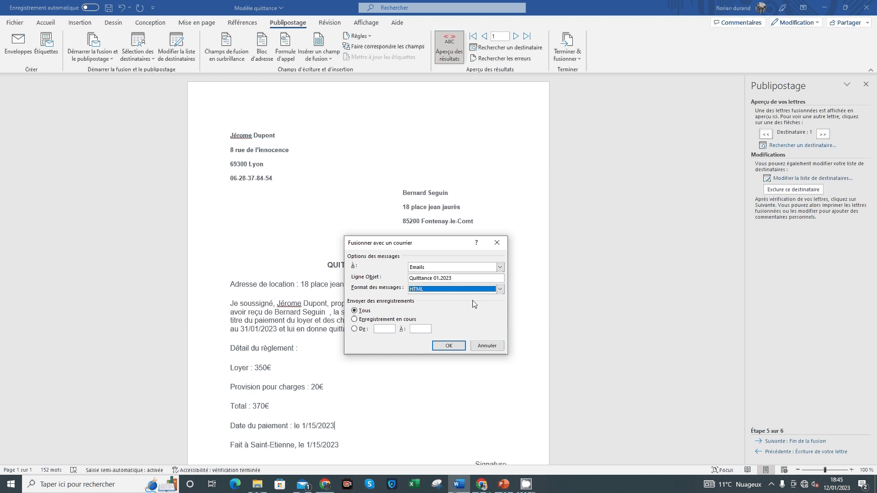
- Look through the message format choices and the record range fields, keeping HTML, and cancel the e-mail merge
{"action": "left_click", "coordinate": [501, 289]}
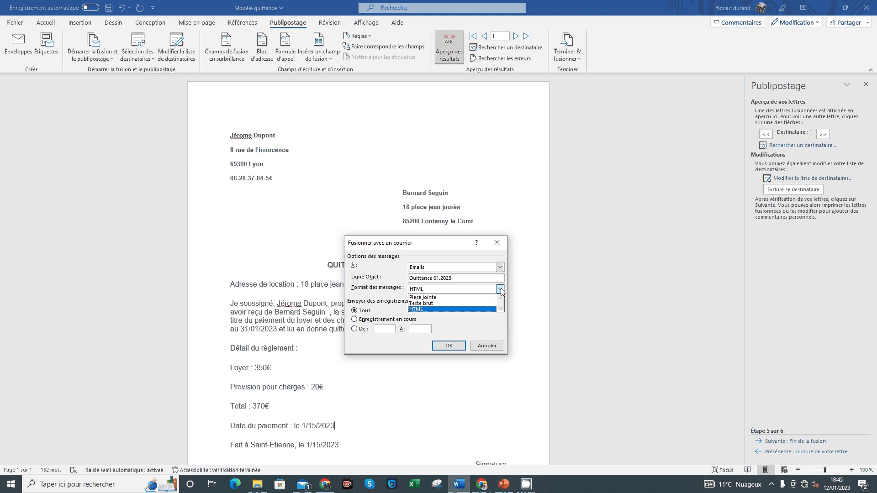
{"action": "left_click", "coordinate": [501, 291]}
{"action": "left_click", "coordinate": [501, 290]}
{"action": "left_click", "coordinate": [502, 290]}
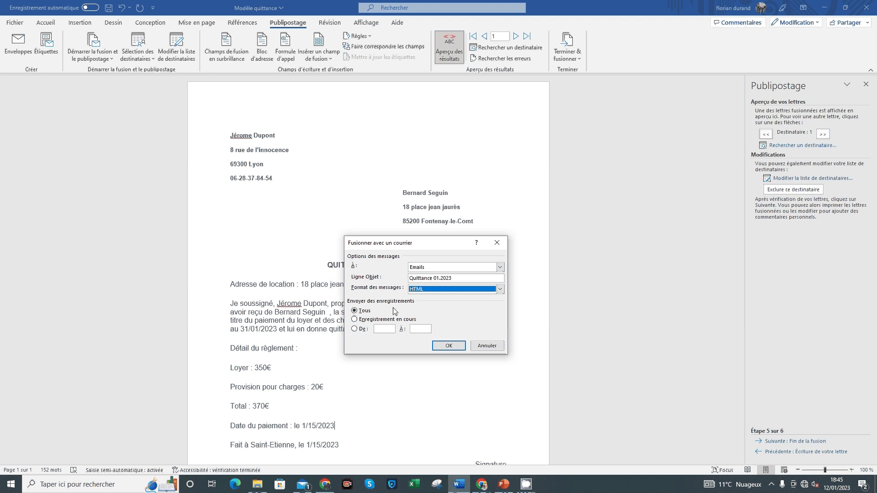
{"action": "left_click", "coordinate": [387, 329]}
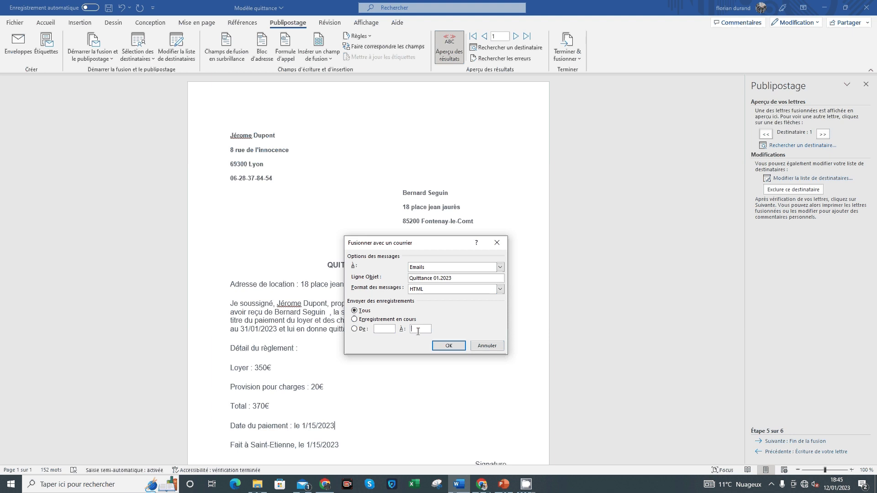
{"action": "key", "text": "Tab"}
{"action": "left_click", "coordinate": [484, 346]}
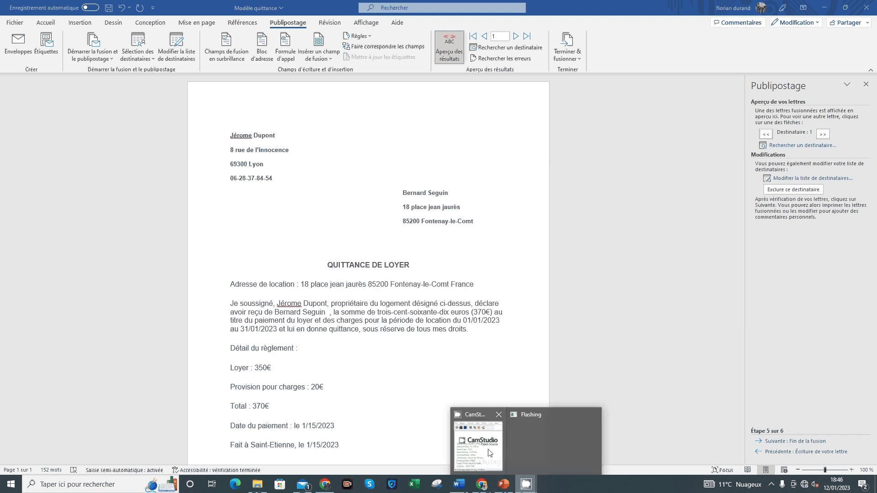